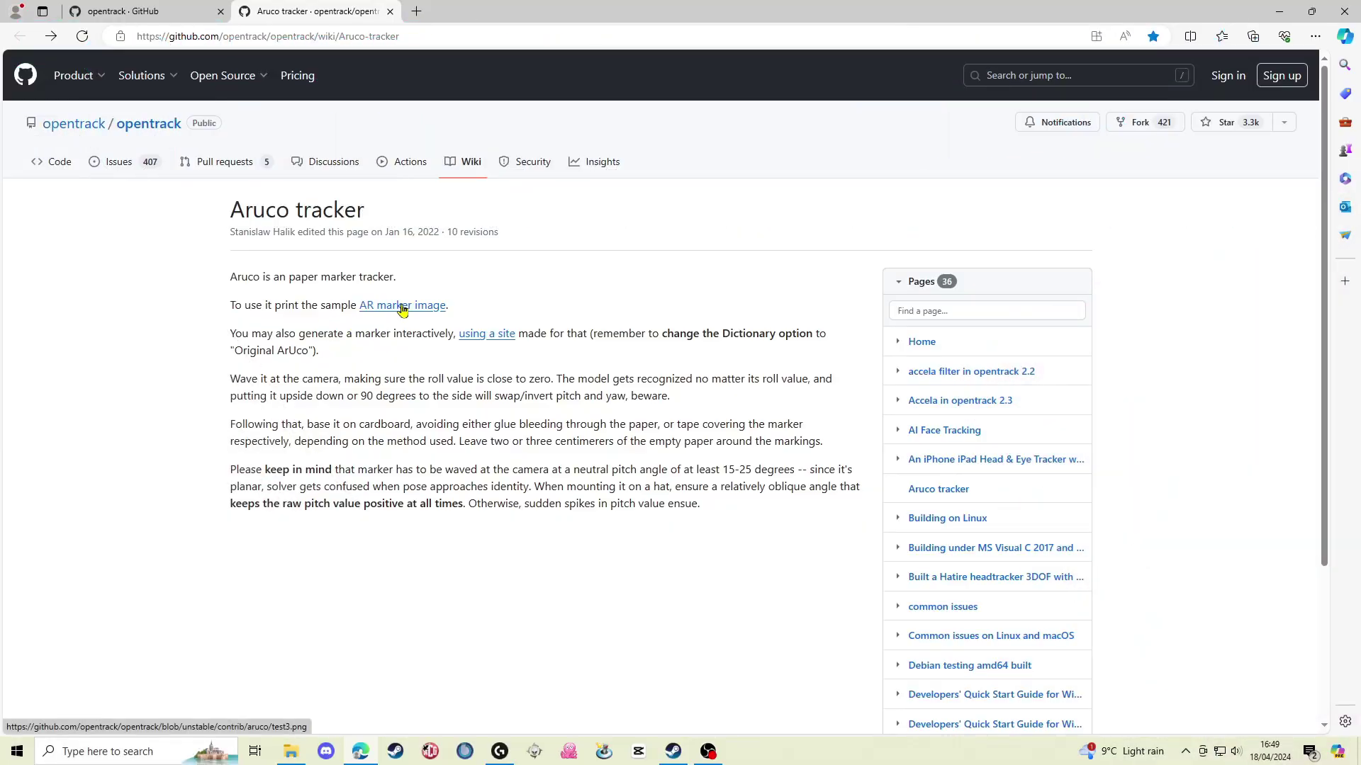
Step: Open the test3.png AR marker image from the Aruco wiki page and look over its save options
click(401, 307)
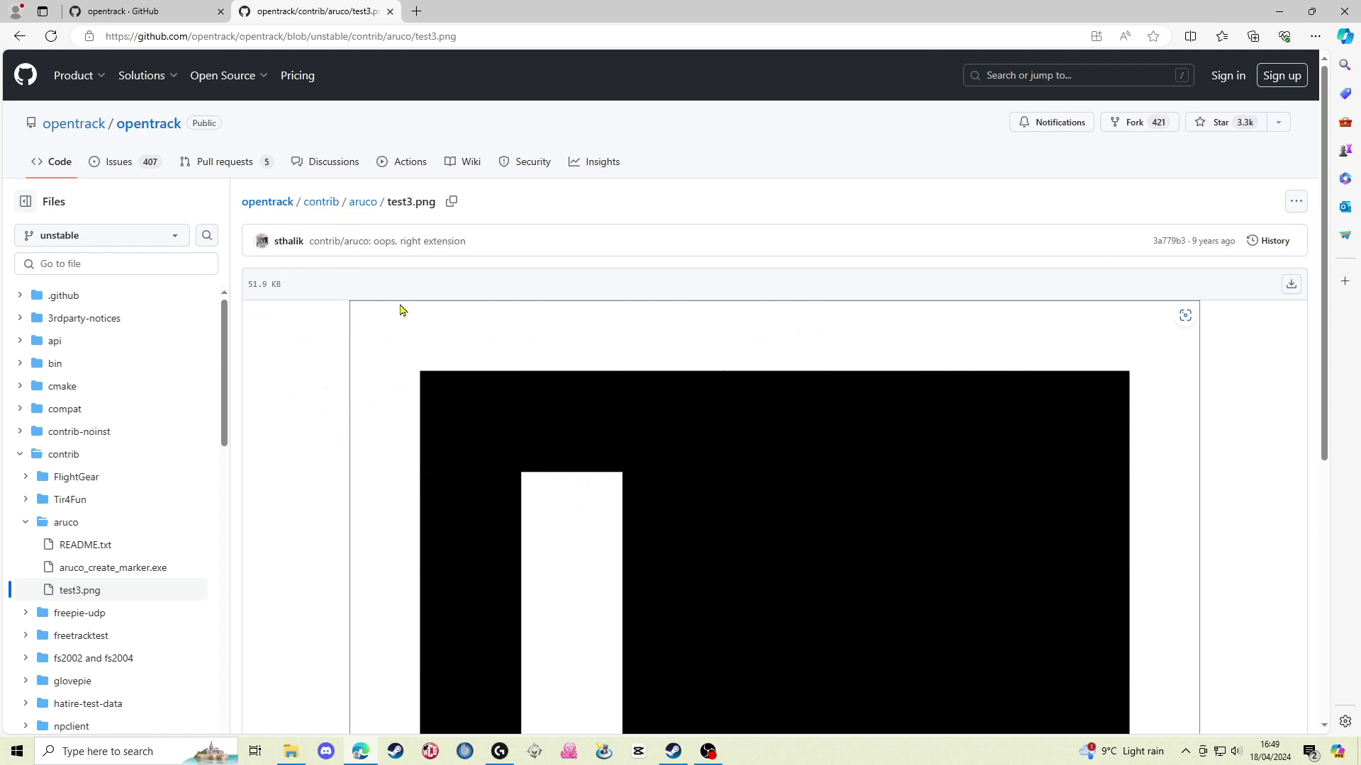
scroll(847, 361, down, 5)
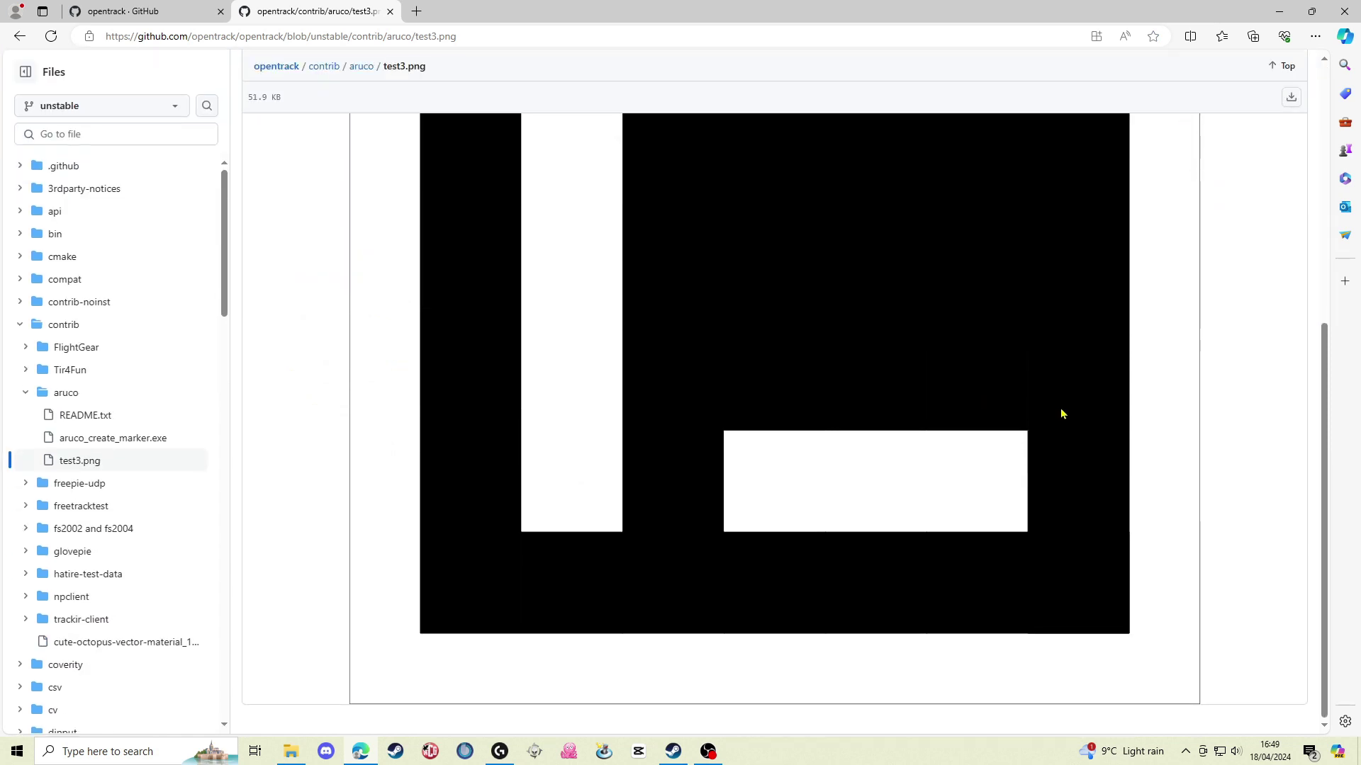
scroll(1064, 410, up, 2)
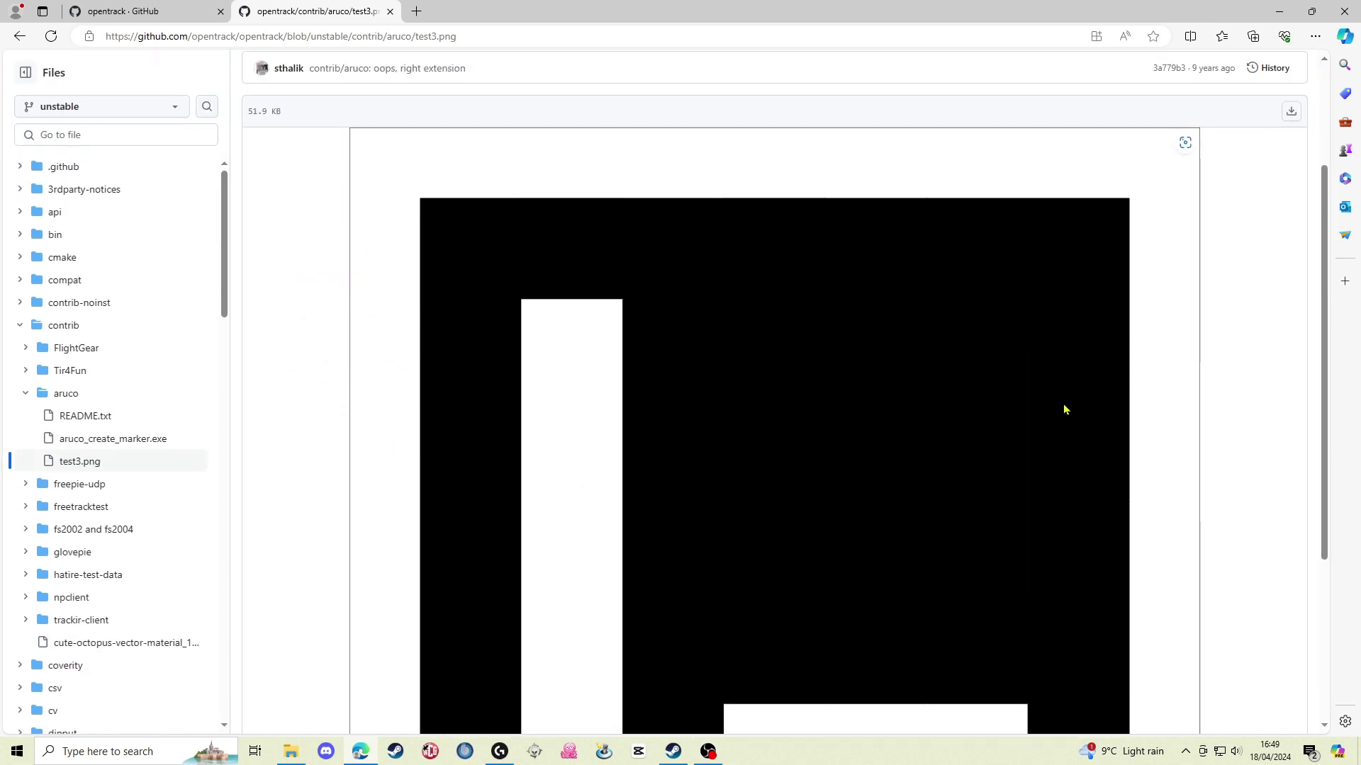
scroll(1064, 409, down, 4)
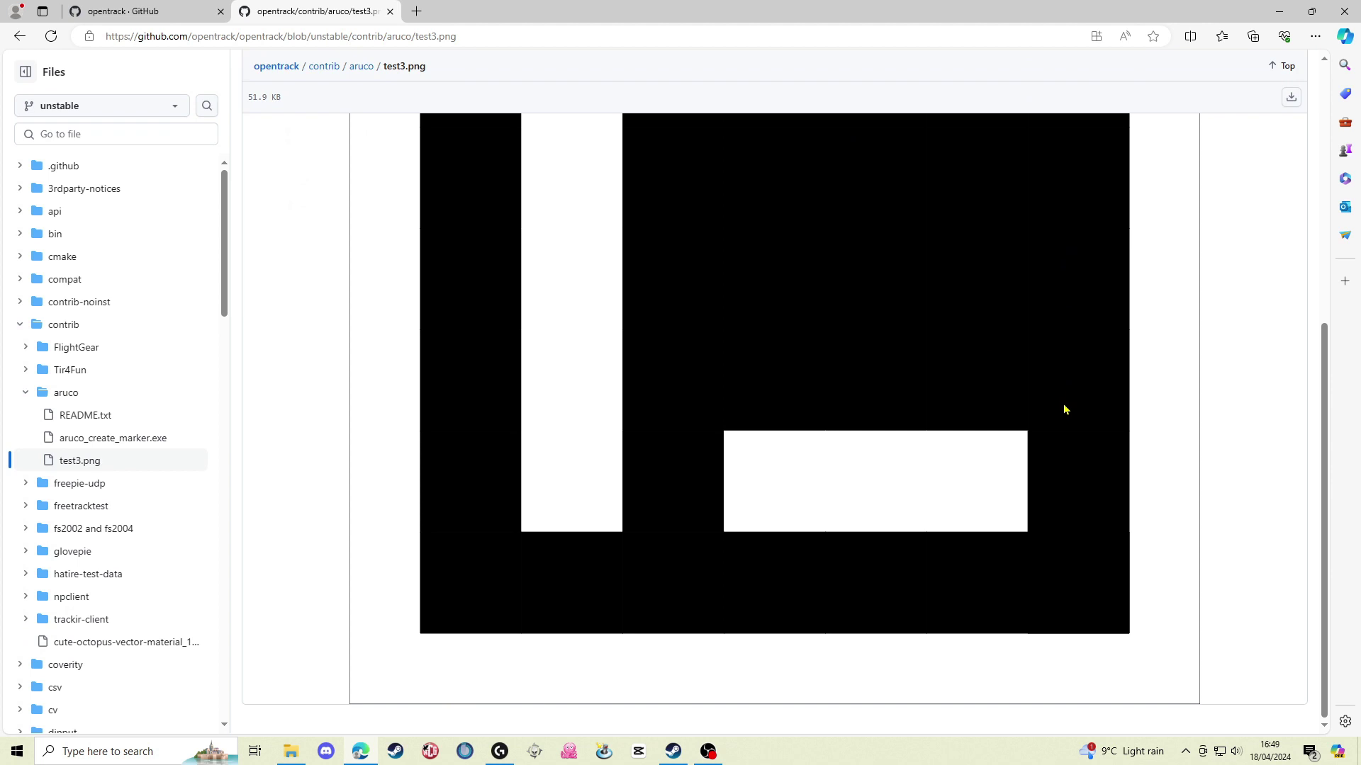
right_click(896, 335)
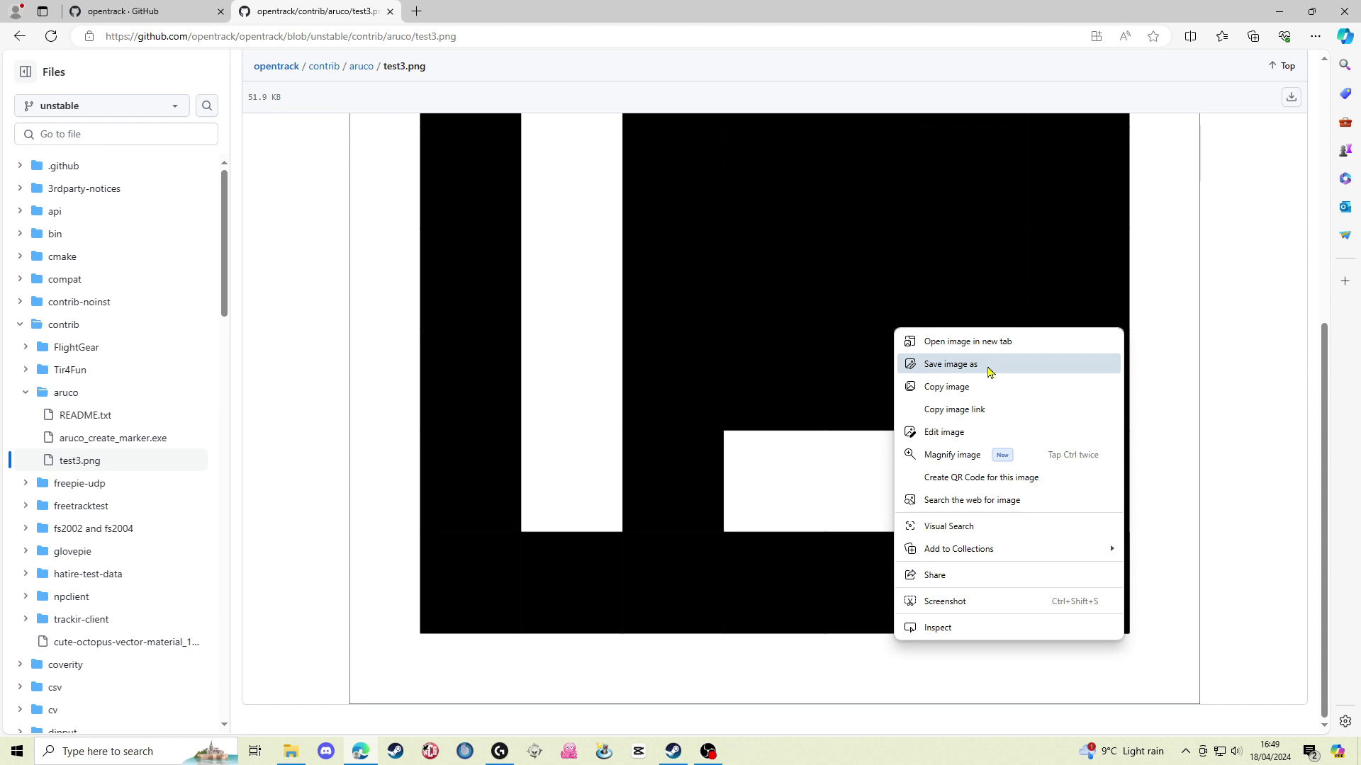
click(1214, 296)
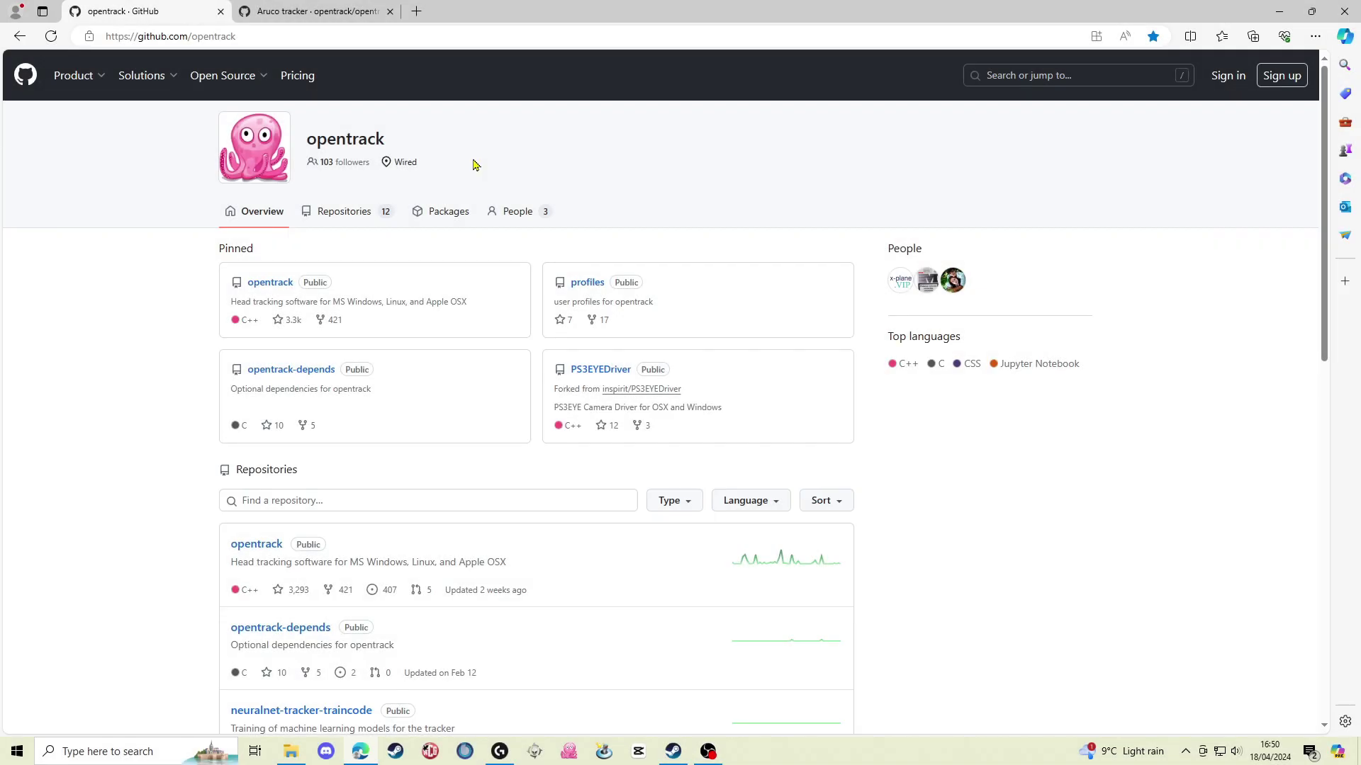
Step: Download opentrack-2023.3.0-win32-setup.exe from the assets of the opentrack 2023.3.0 release
click(266, 285)
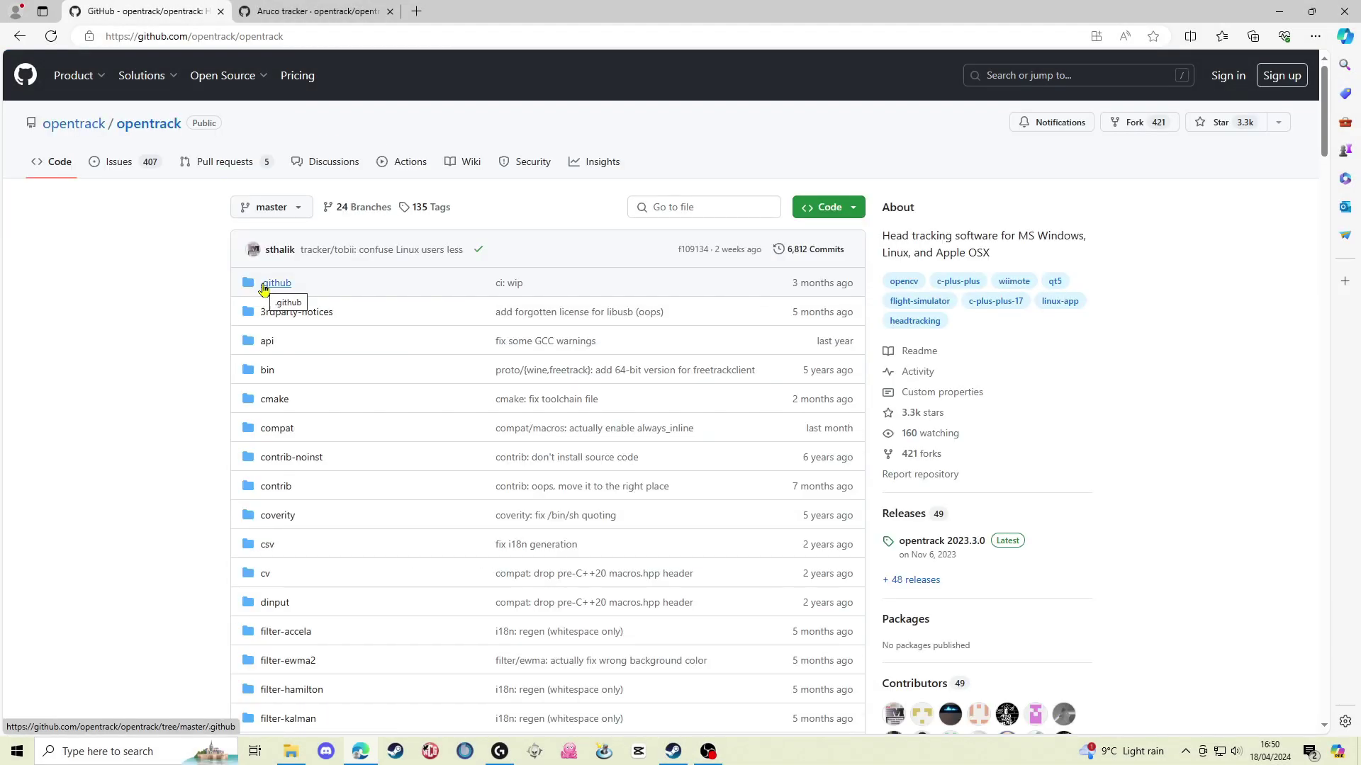
click(937, 543)
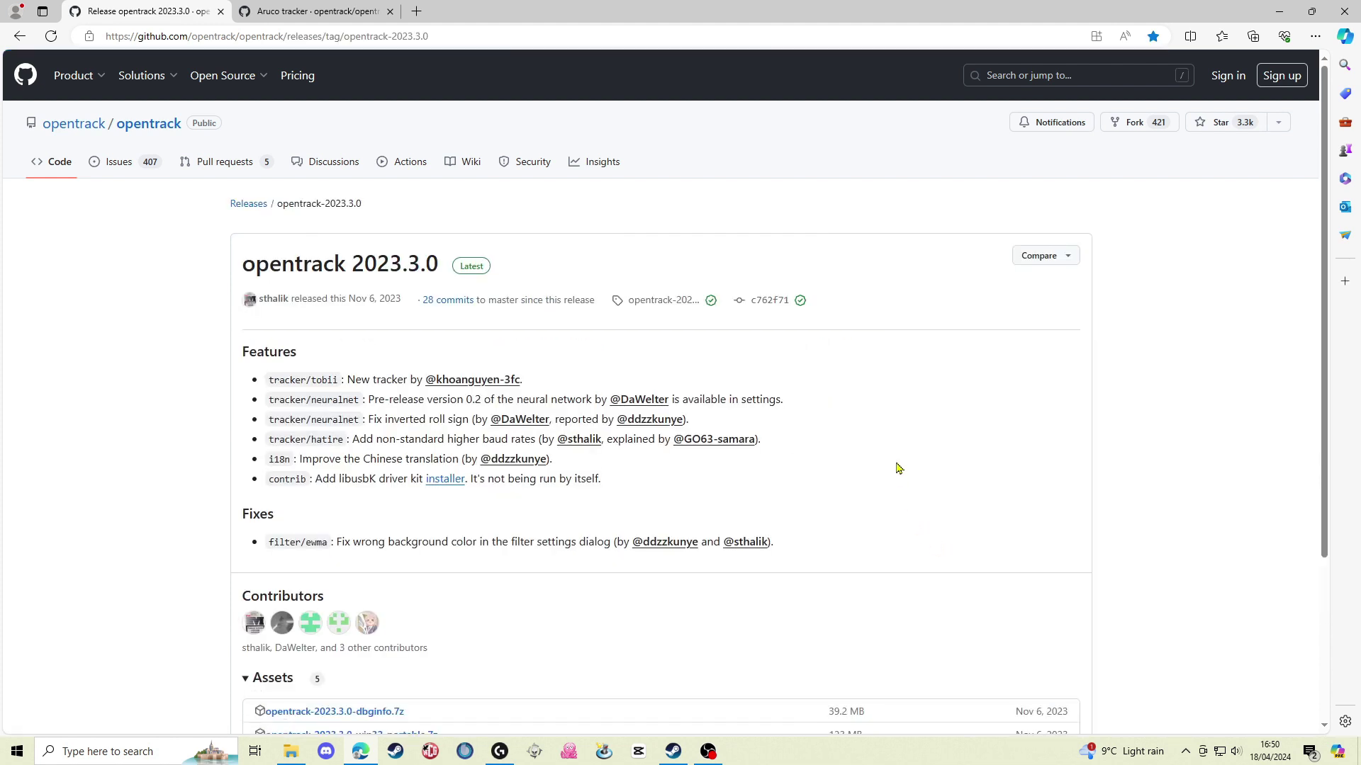
scroll(898, 468, down, 3)
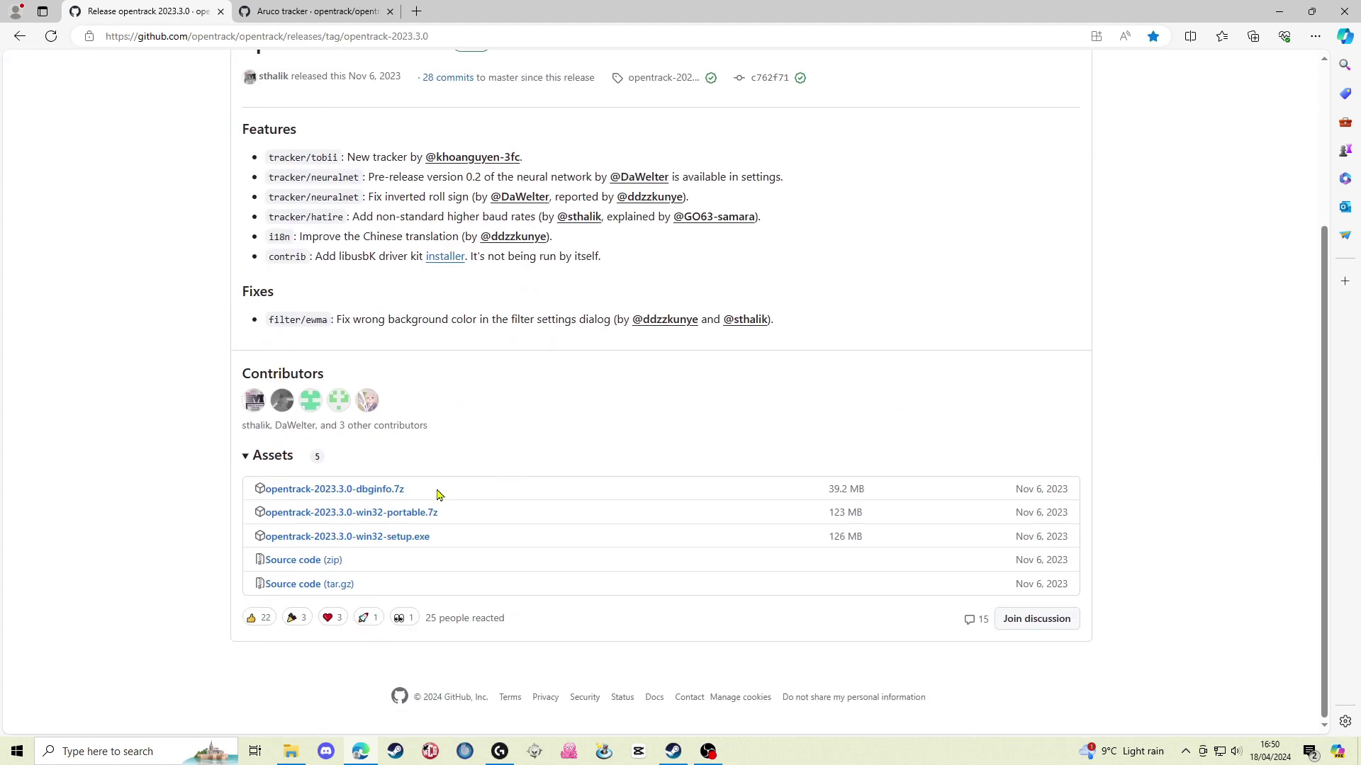
click(346, 540)
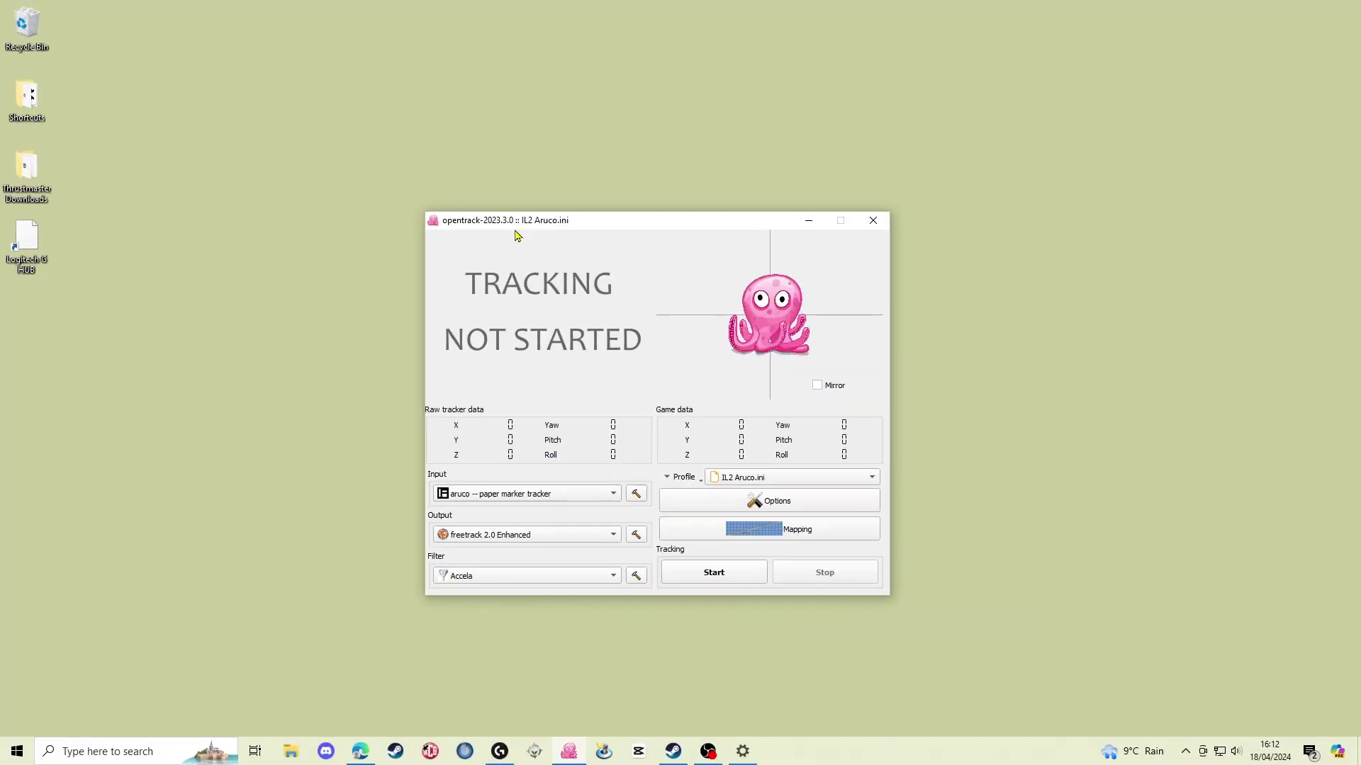
Step: Create a new empty config named TEST and check it in the profile list
click(682, 477)
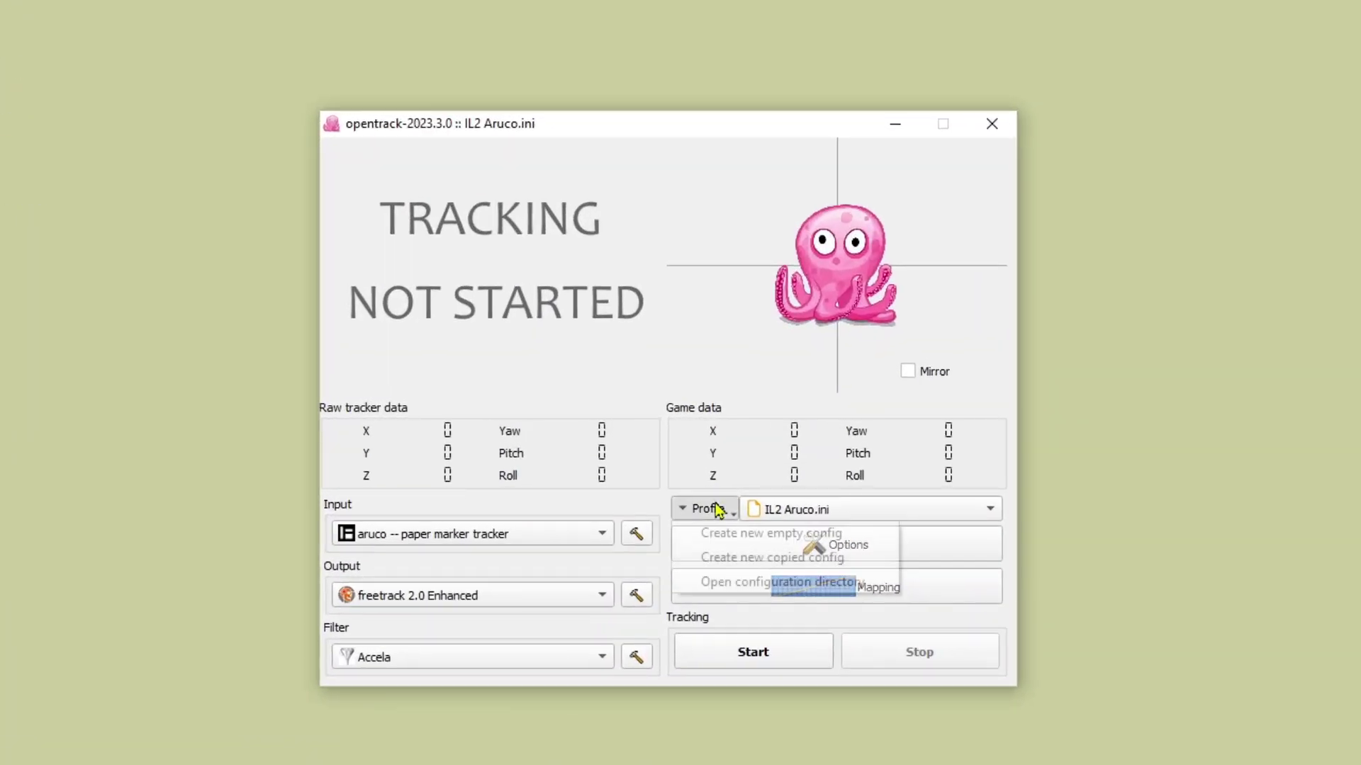
click(745, 535)
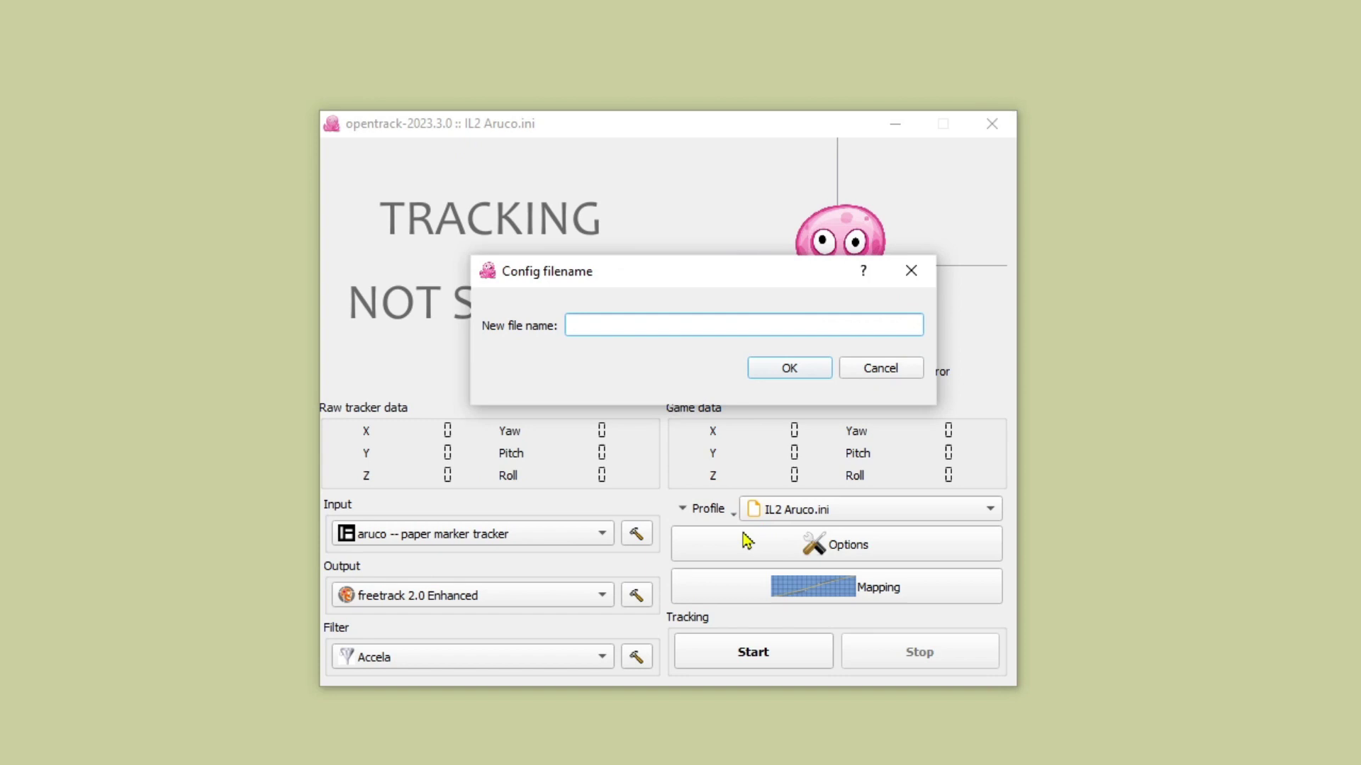
text(TEST)
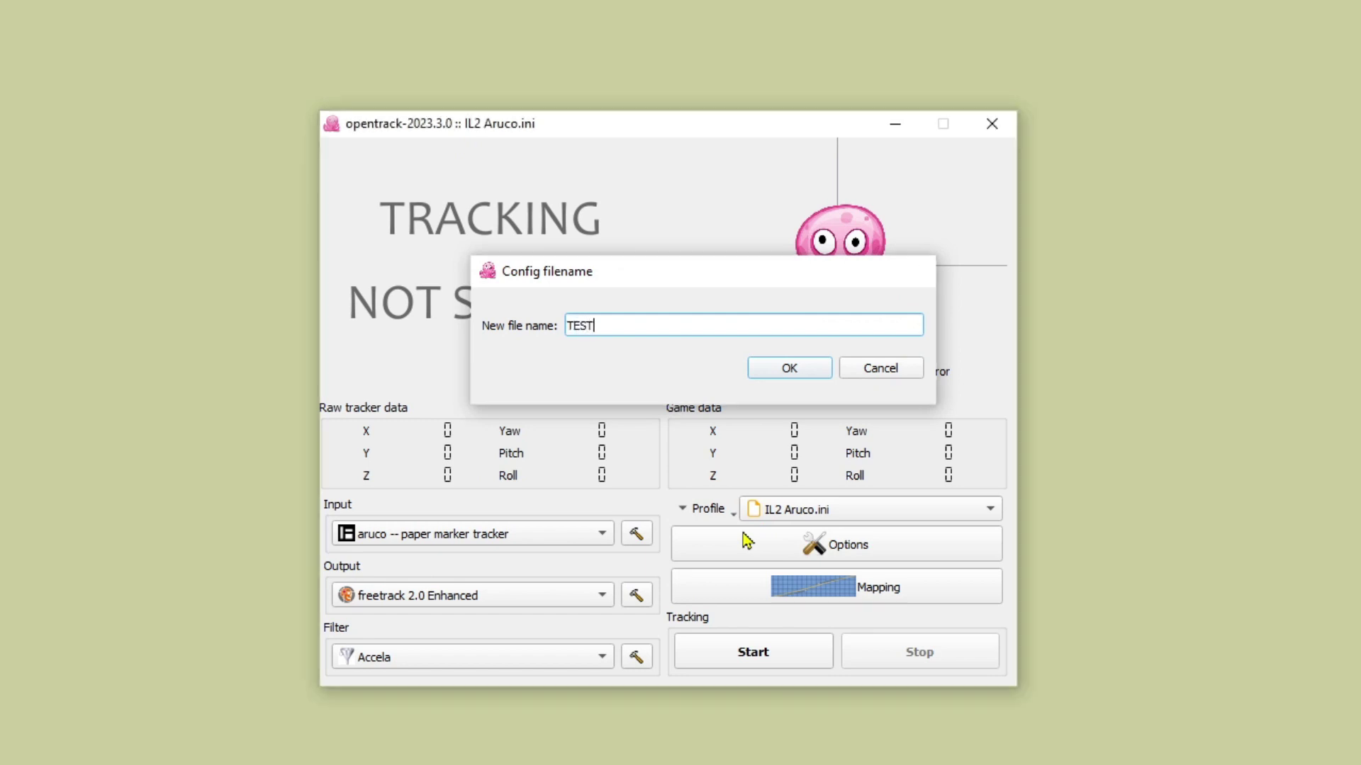
key(Return)
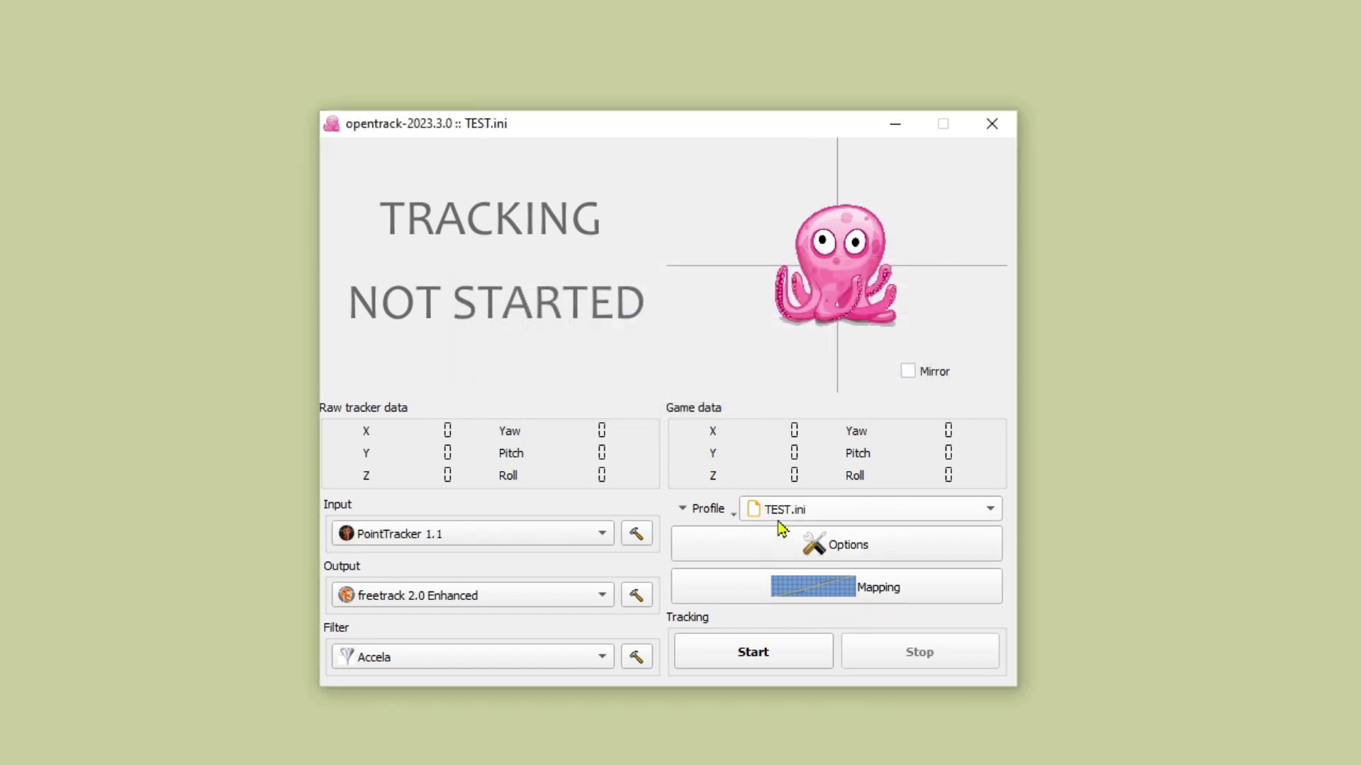
click(991, 511)
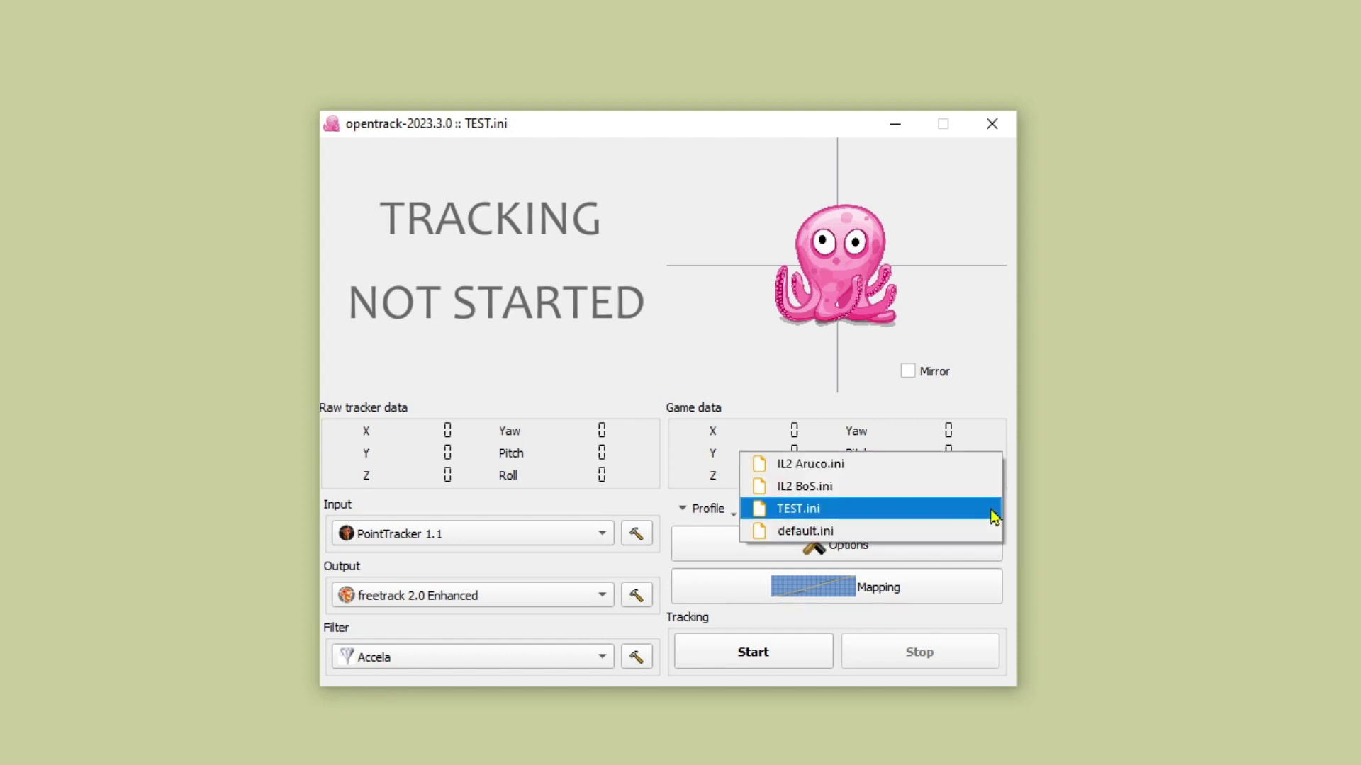
Step: Choose 'aruco -- paper marker tracker' as input, keeping freetrack 2.0 Enhanced output and Accela filter
click(839, 513)
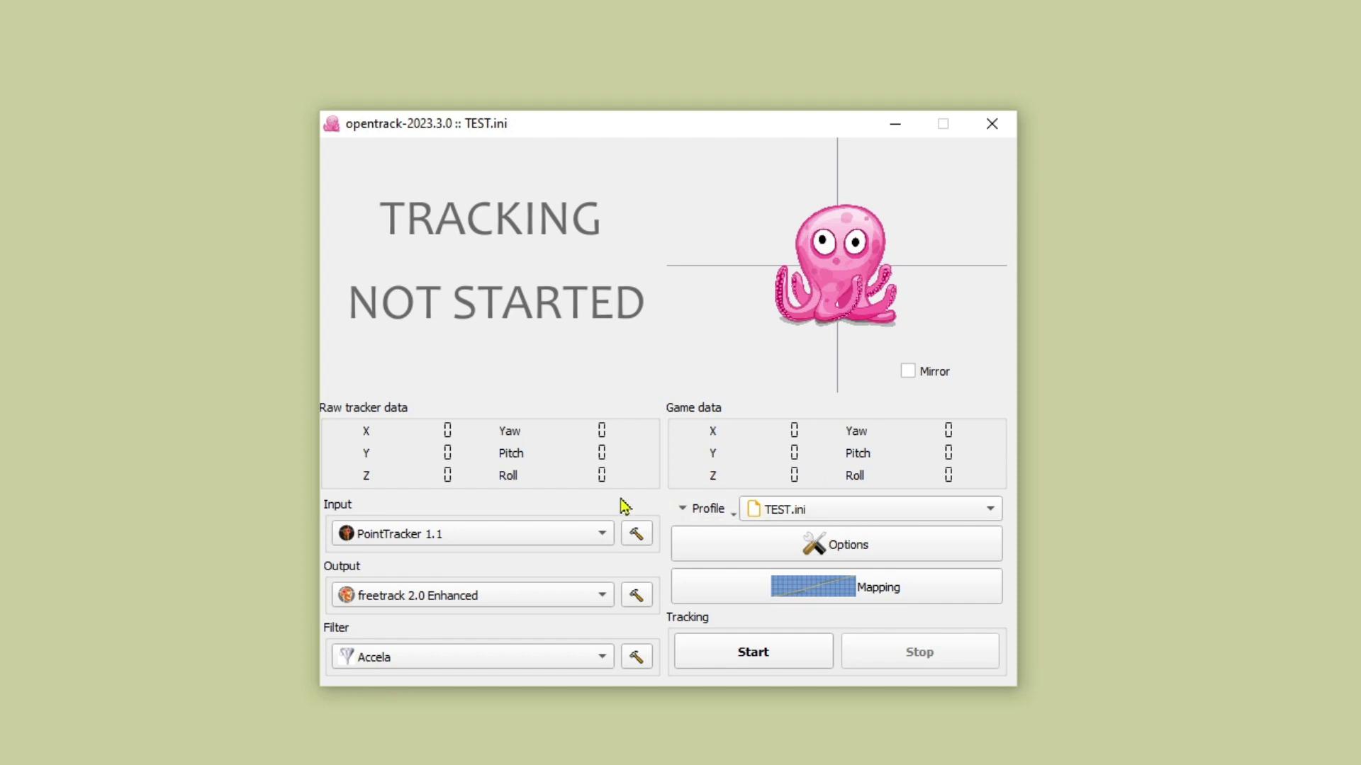
click(583, 540)
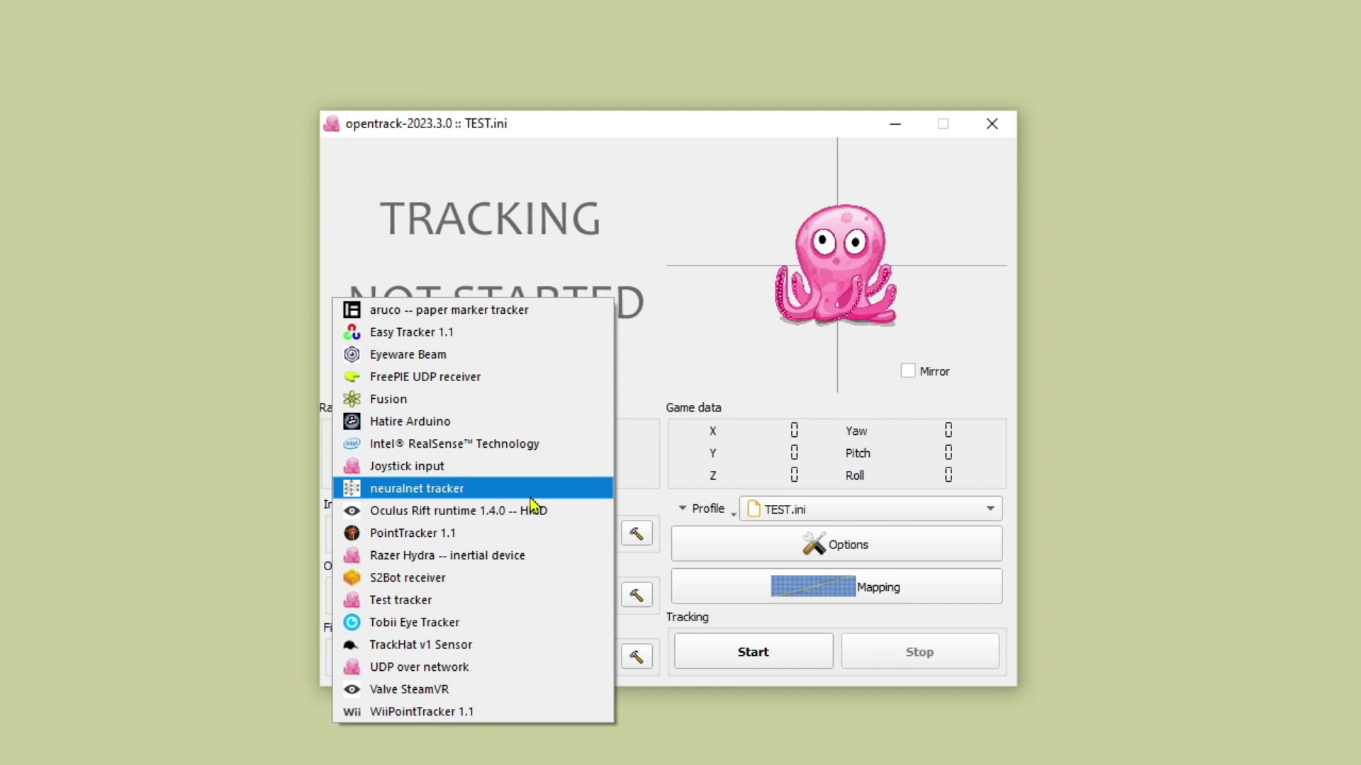
click(473, 313)
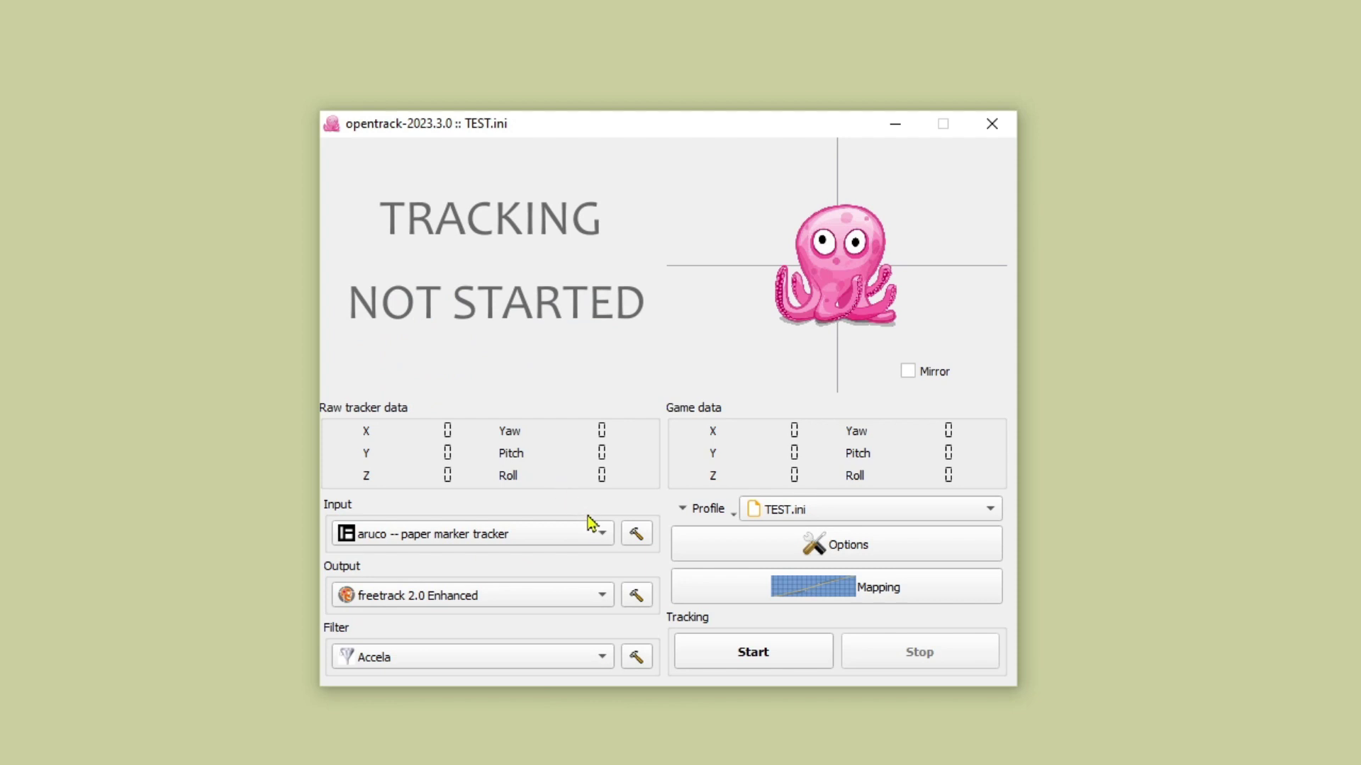
click(604, 597)
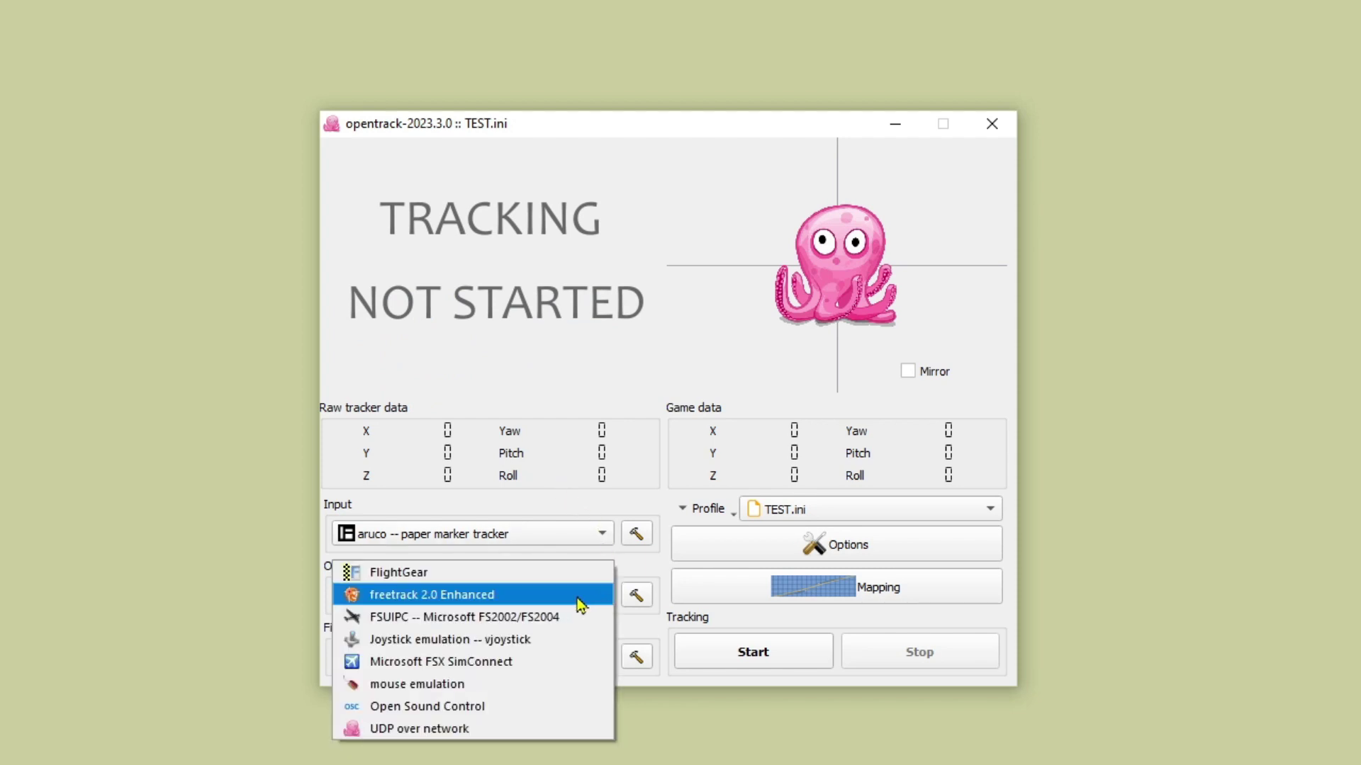
click(493, 599)
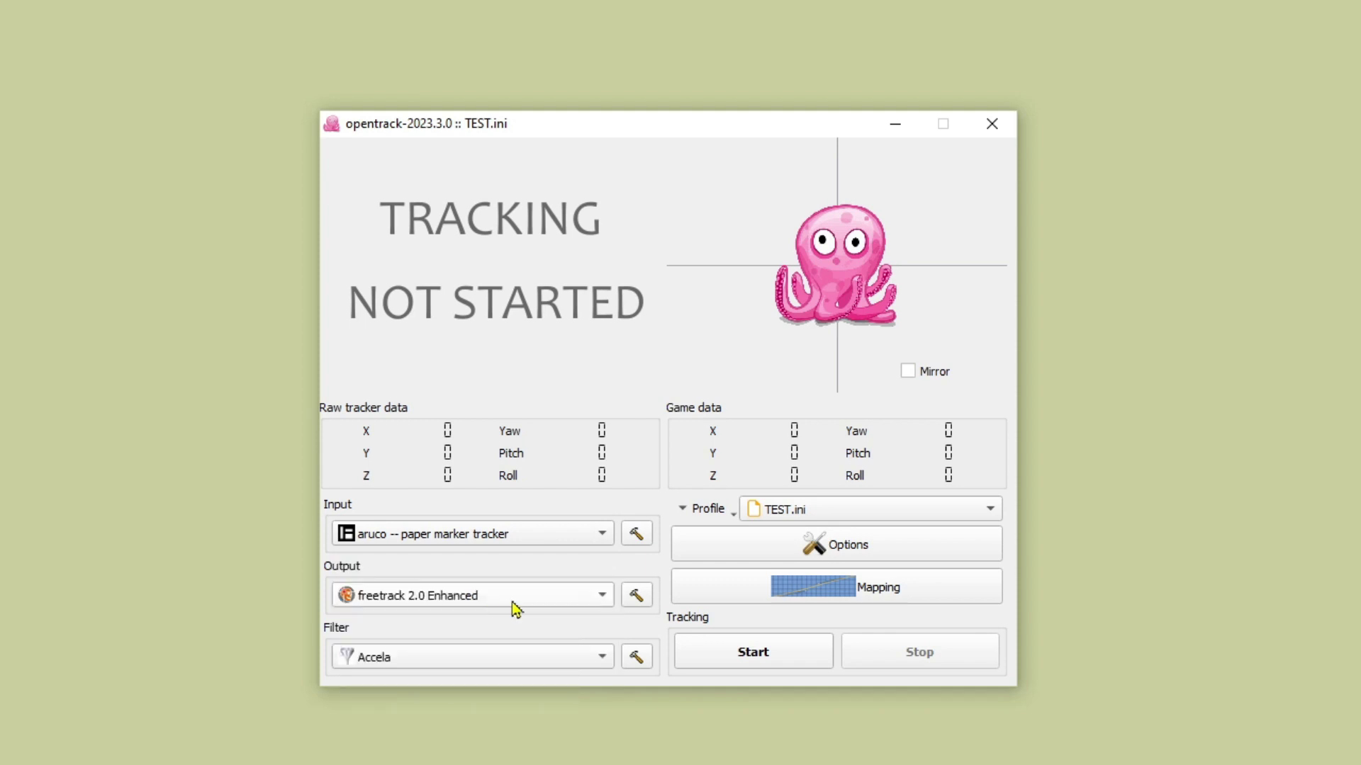
click(568, 666)
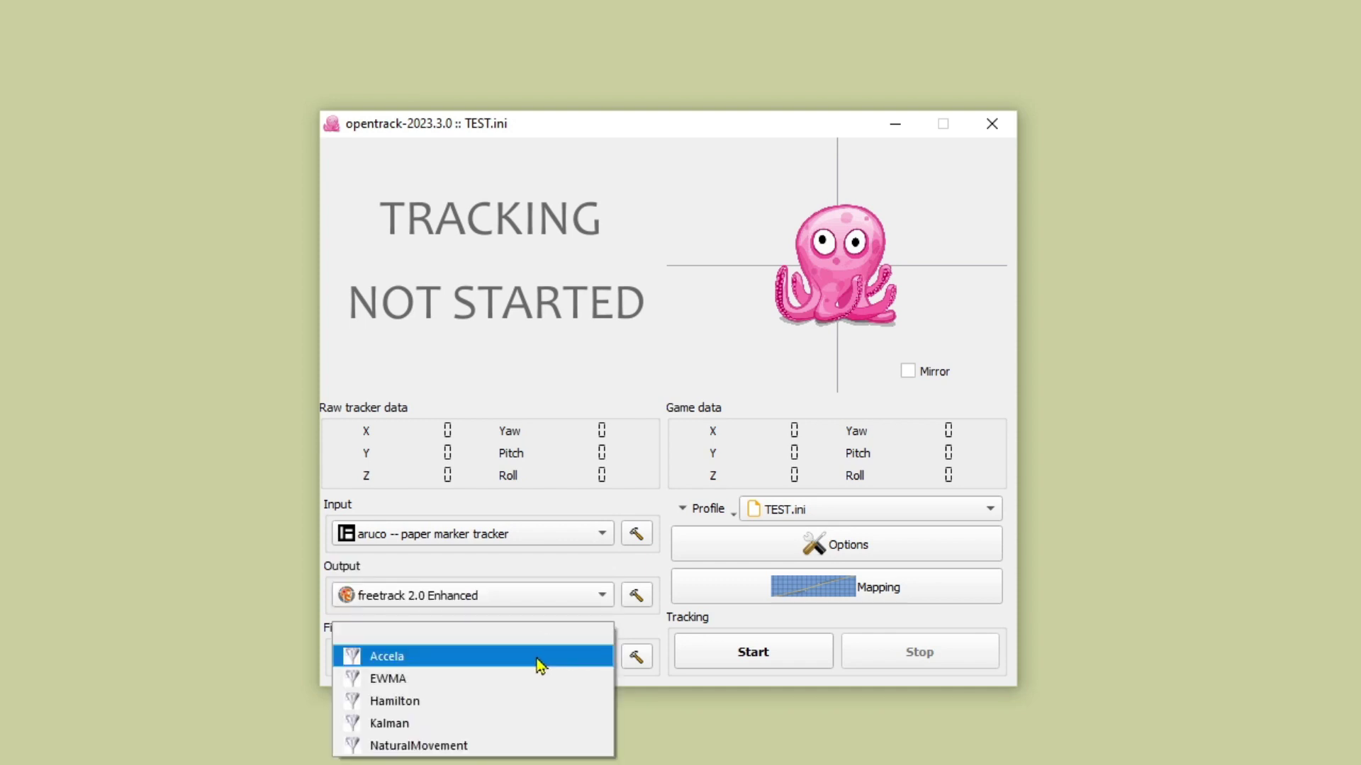
click(441, 663)
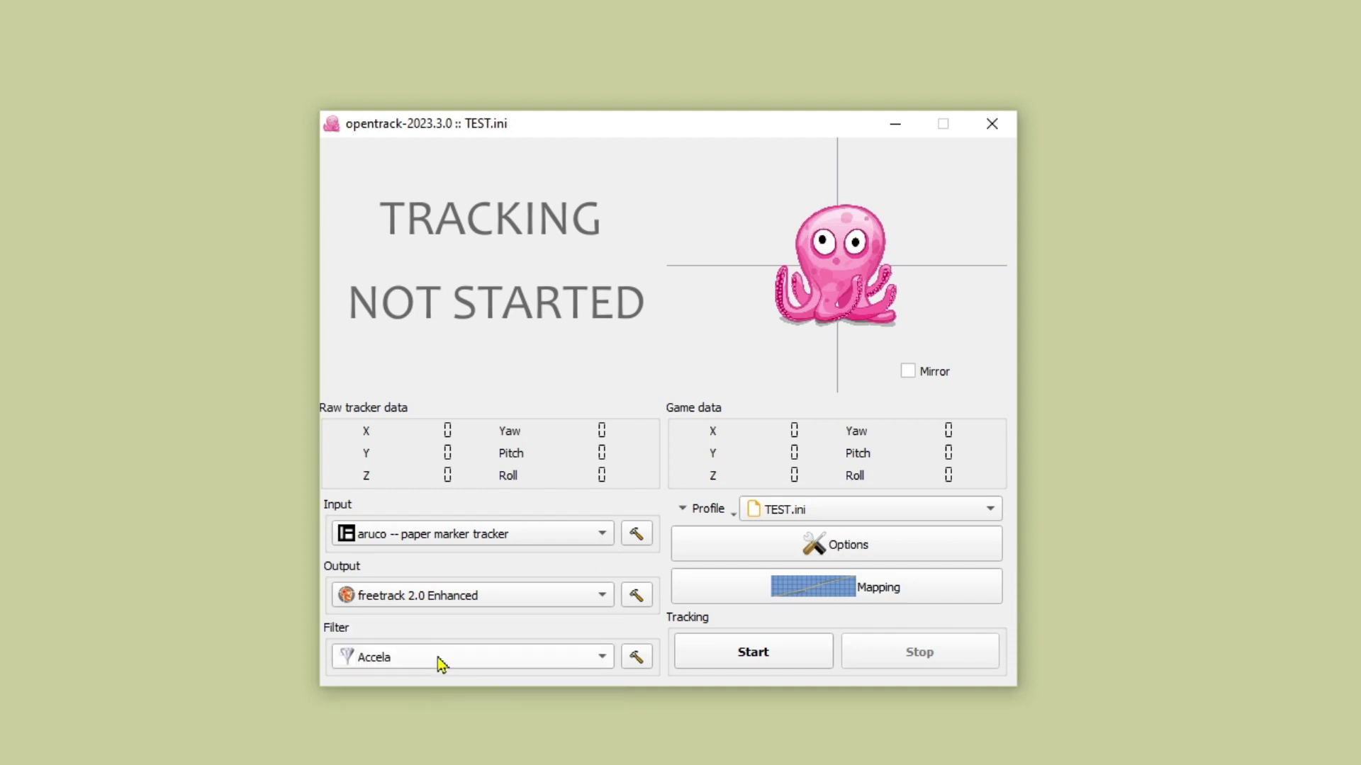
Step: In the Aruco tracker settings, select the c922 Pro Stream Webcam and its Diagonal FOV value
click(636, 540)
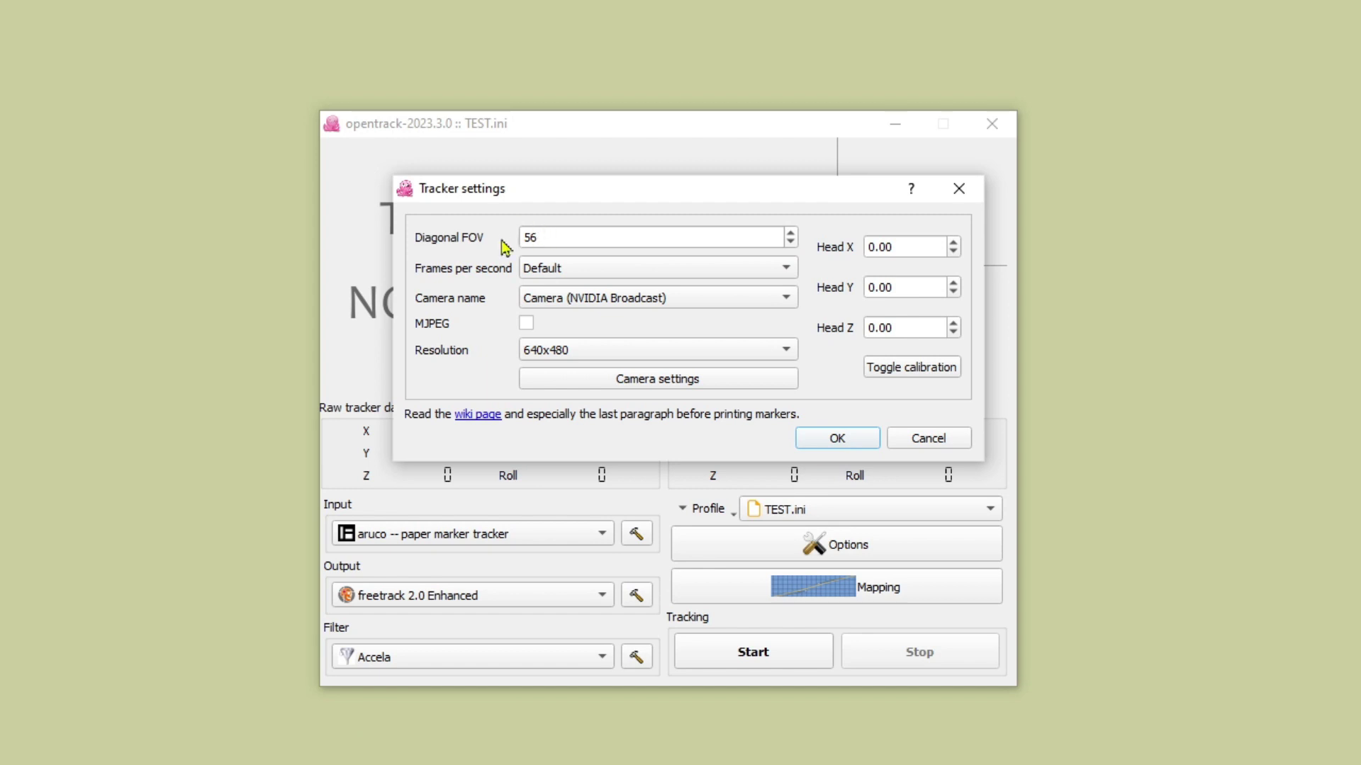
click(757, 305)
click(662, 344)
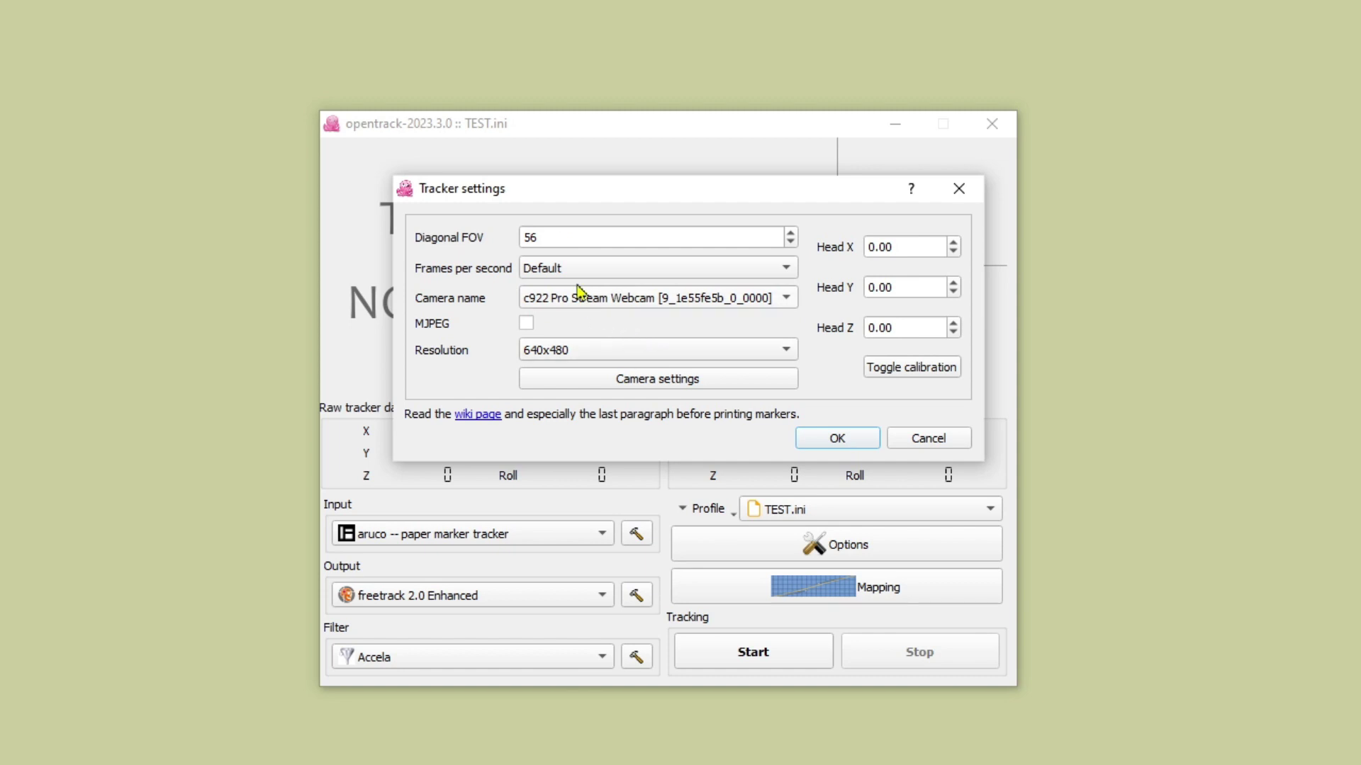
click(569, 238)
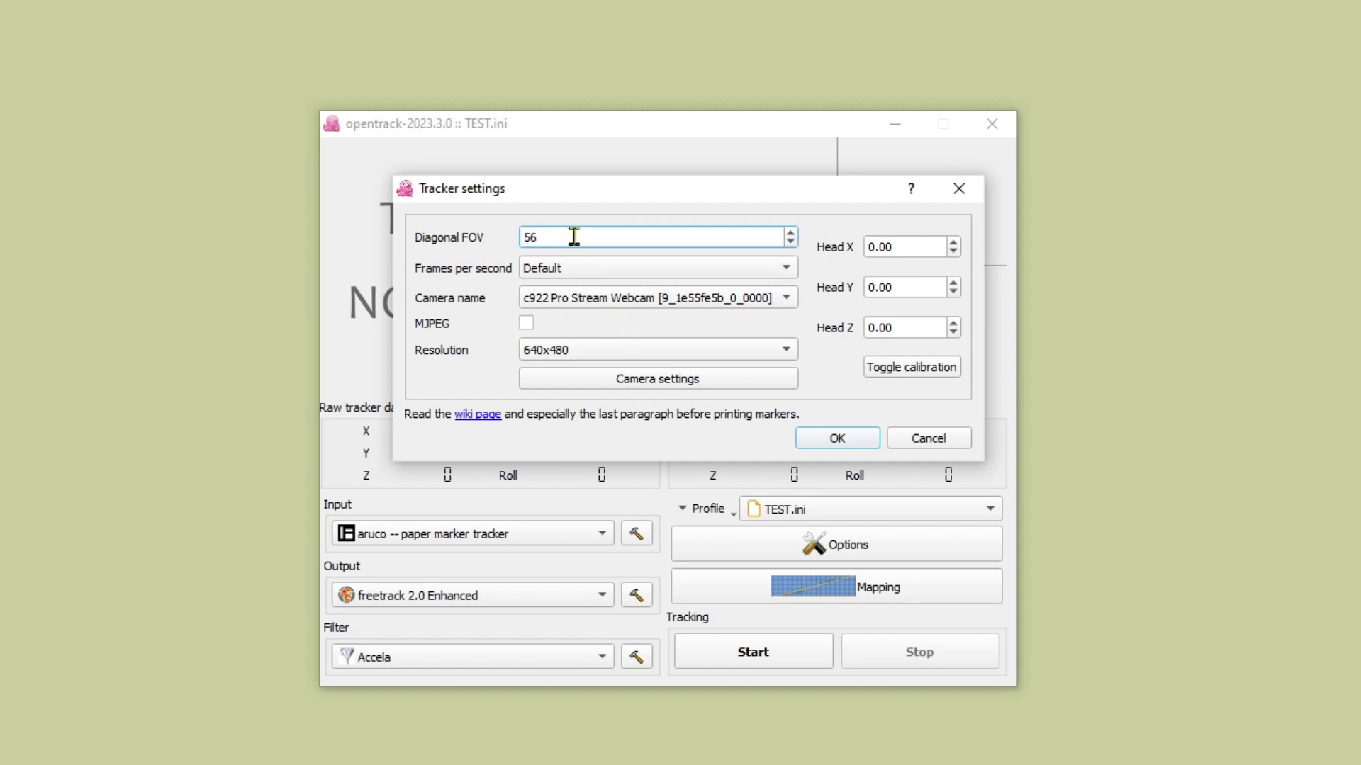
double_click(571, 236)
Step: Set the camera resolution to 640x480 and bring up the webcam's camera settings
click(781, 352)
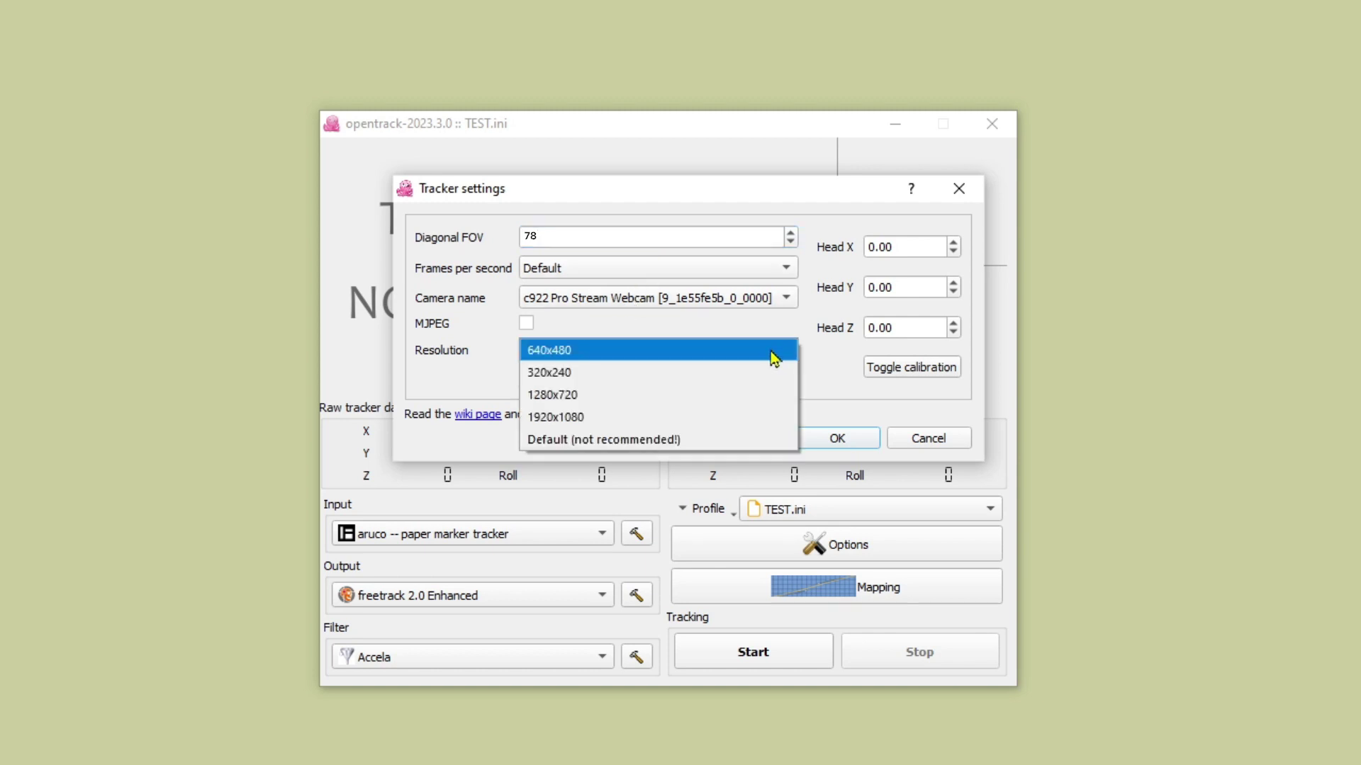
click(607, 351)
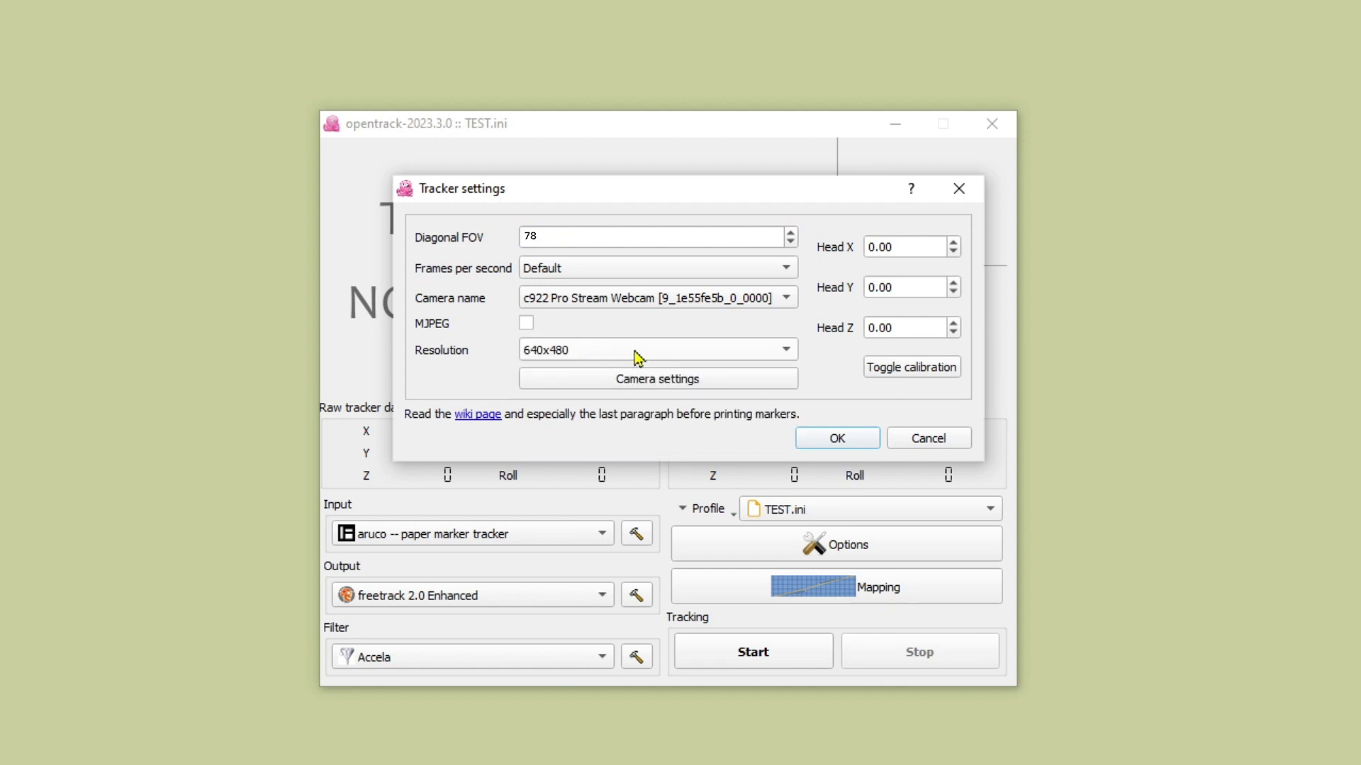
click(687, 380)
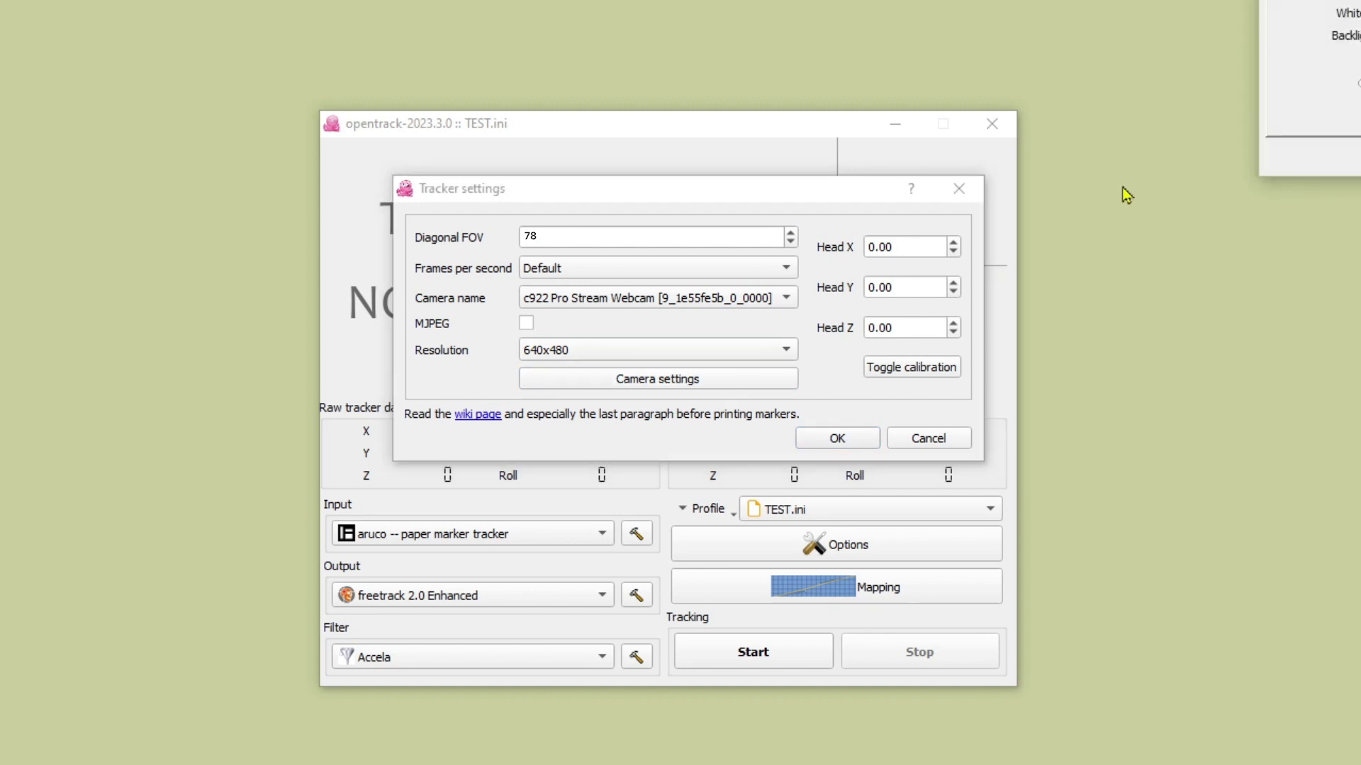
Step: Apply 50 Hz PowerLine Frequency to the webcam, then confirm the webcam and tracker settings
drag(1192, 99, 633, 232)
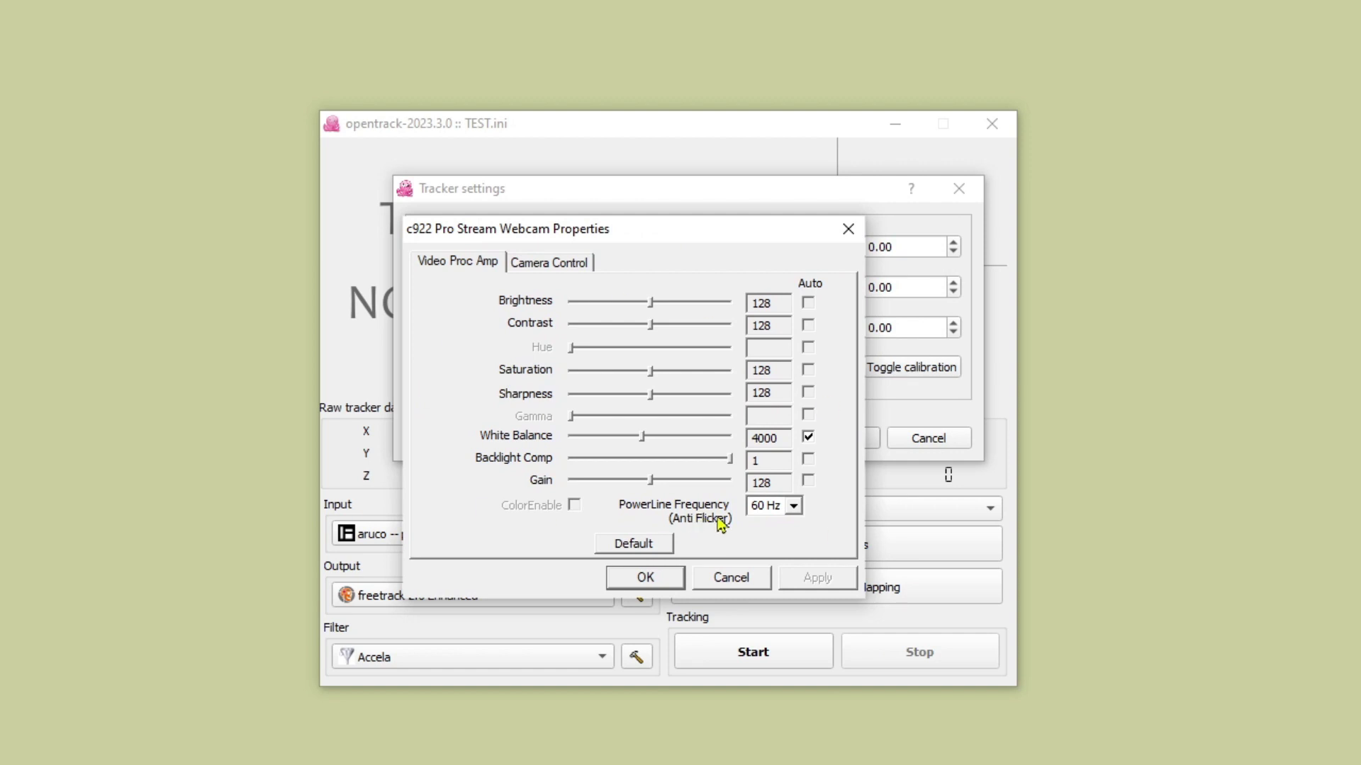
click(793, 506)
click(772, 536)
click(827, 581)
click(549, 264)
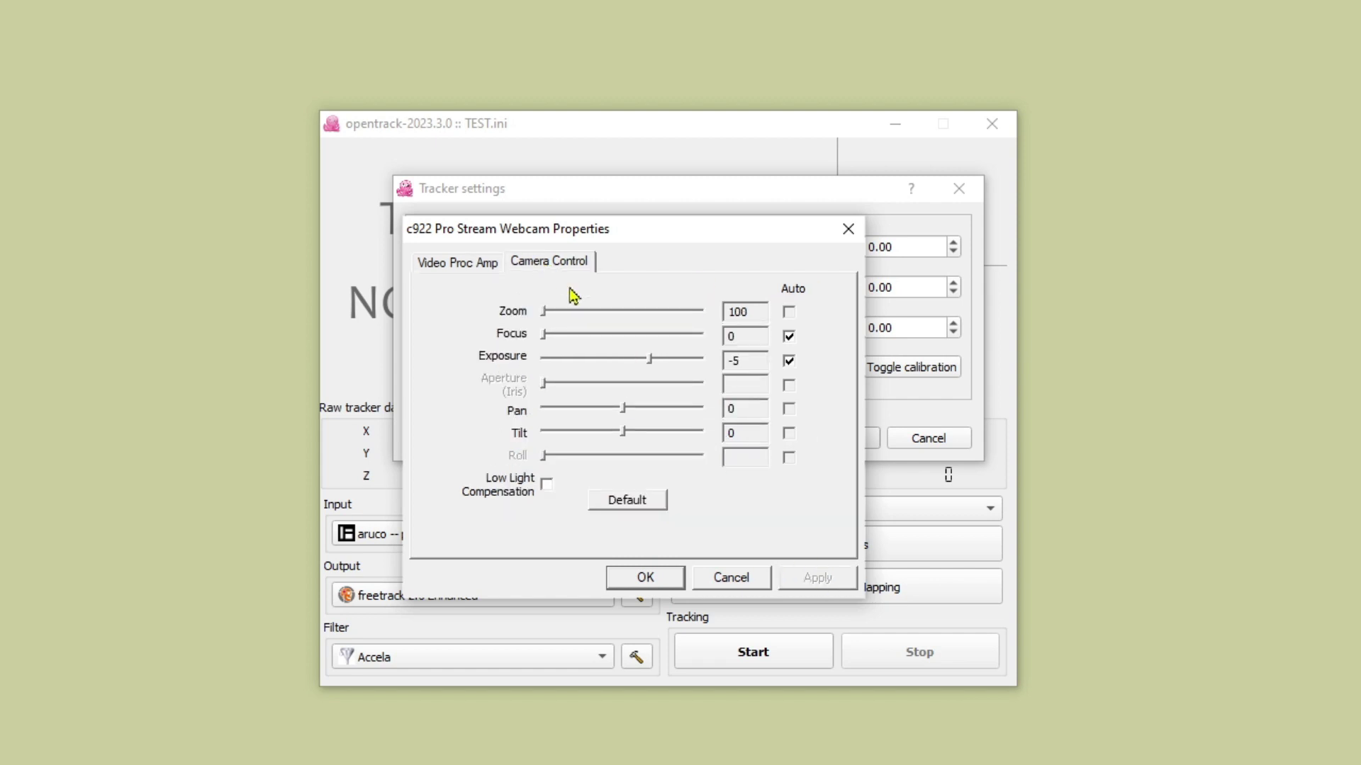
click(652, 583)
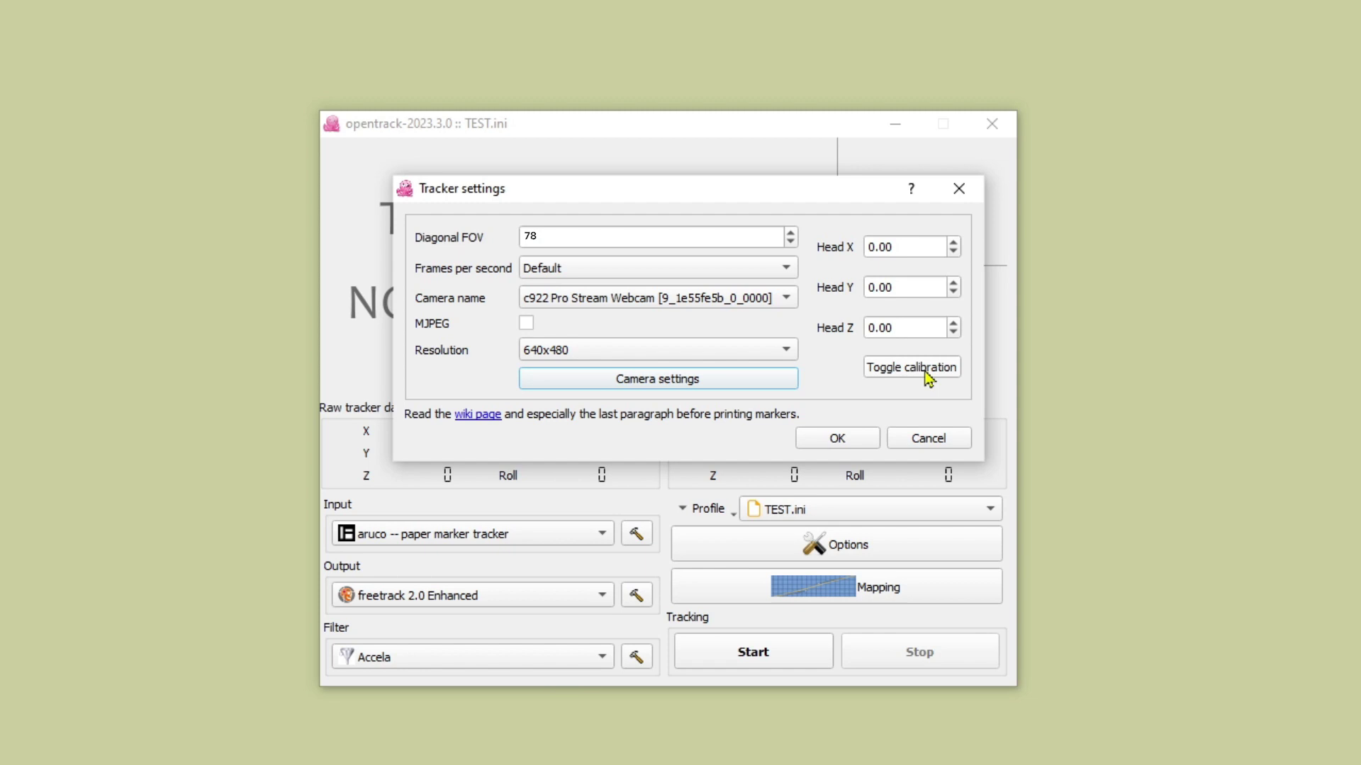
click(851, 445)
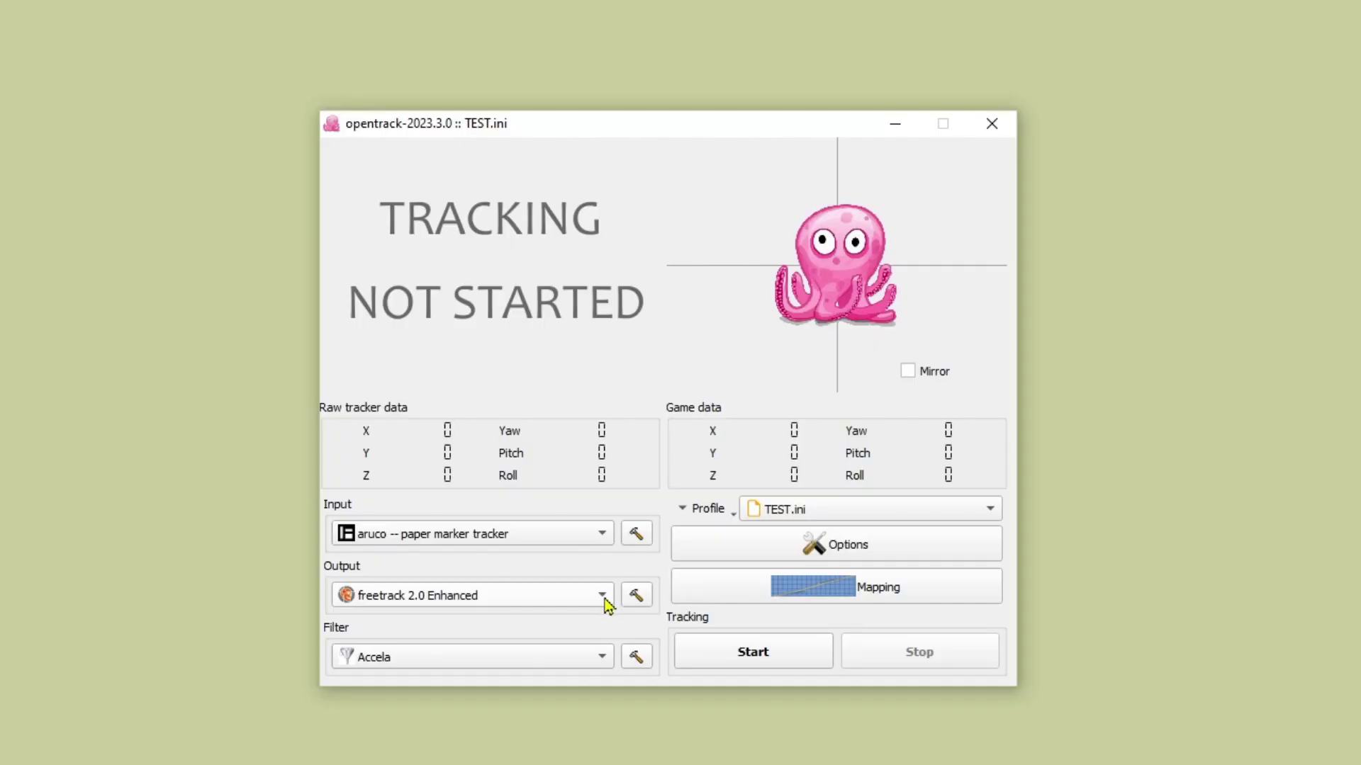
click(635, 595)
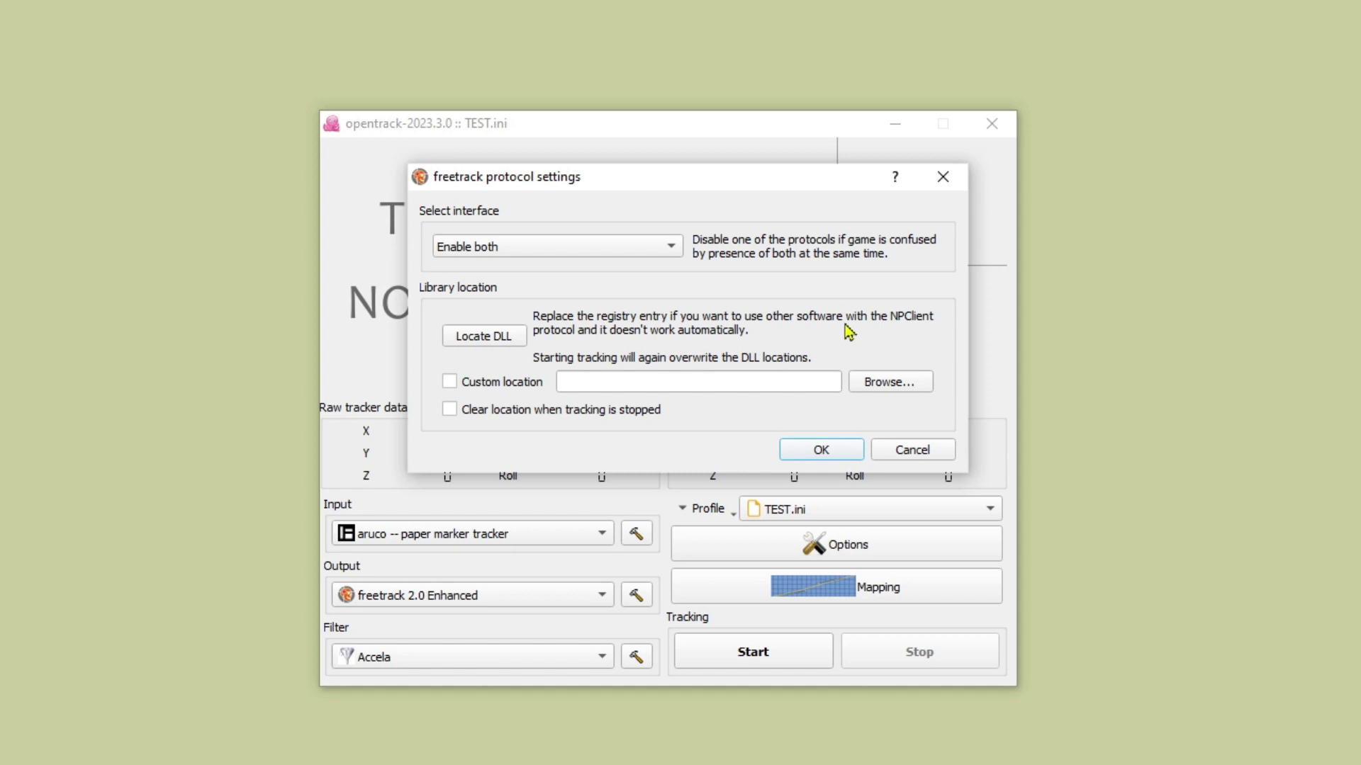
click(840, 449)
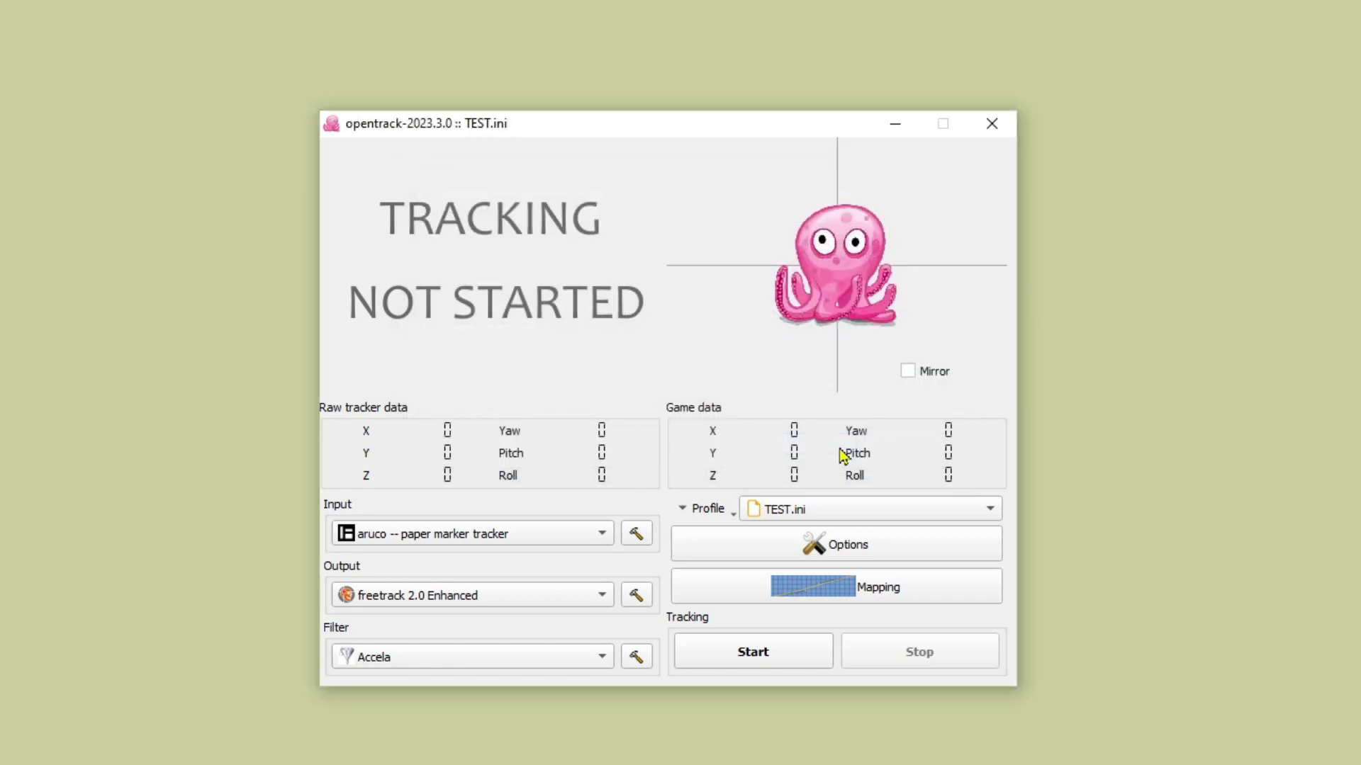
Step: Bind Toggle tracking to Shift+Q in Options shortcuts and keep Roll compensated centering
click(636, 656)
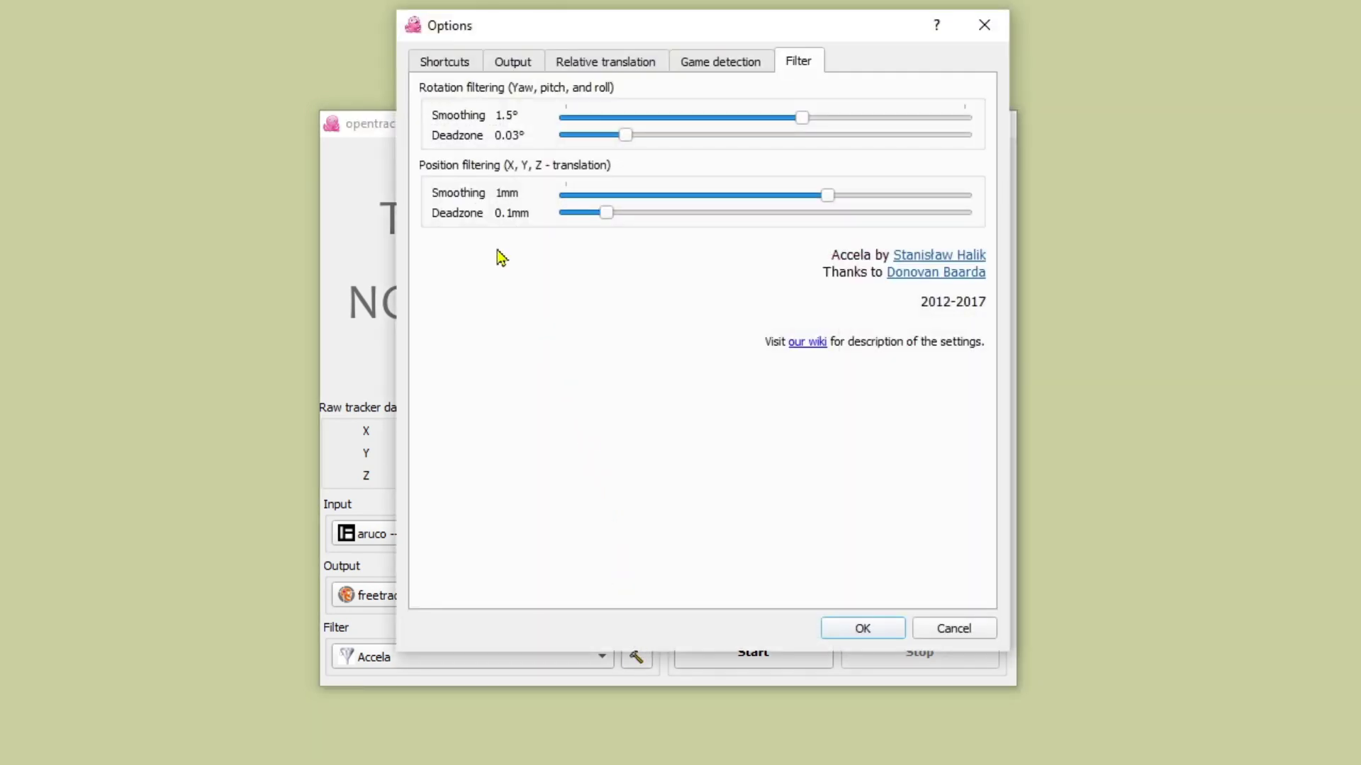
click(435, 62)
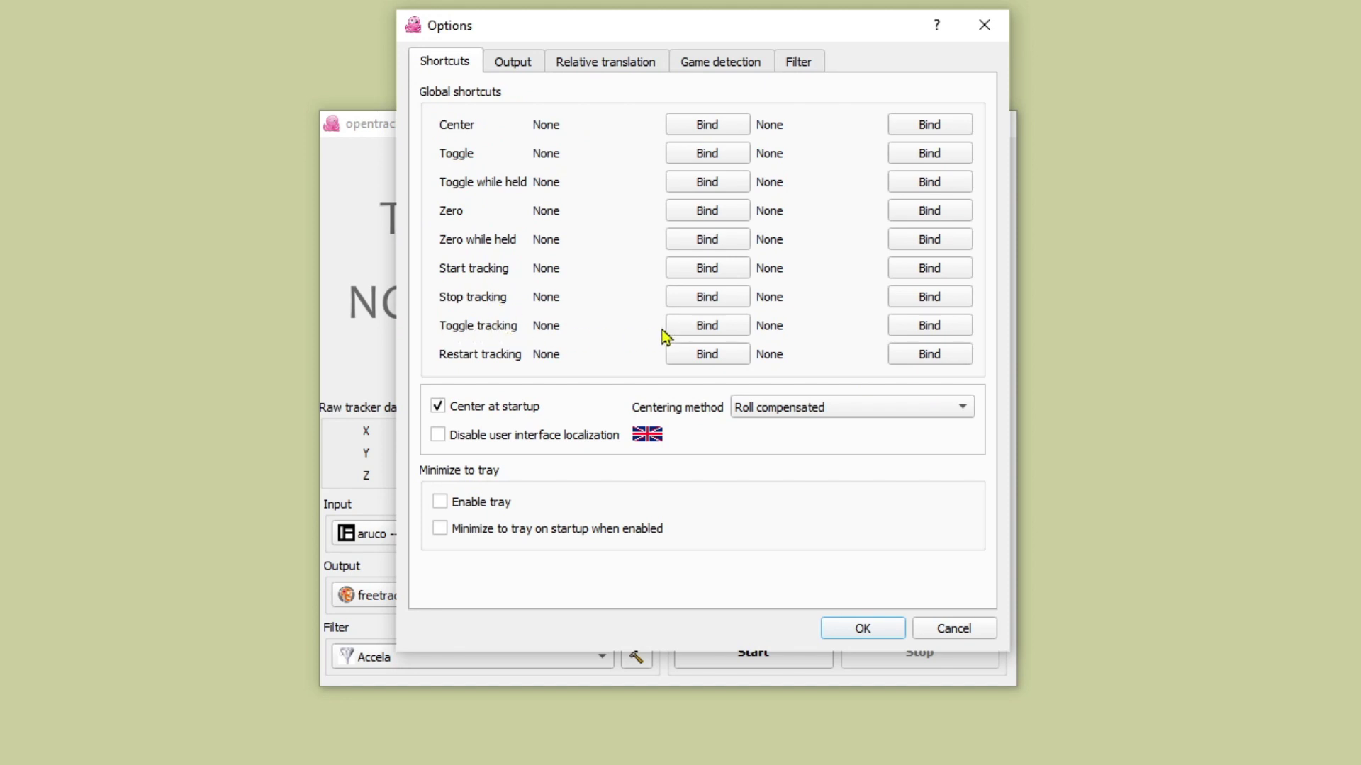
click(701, 331)
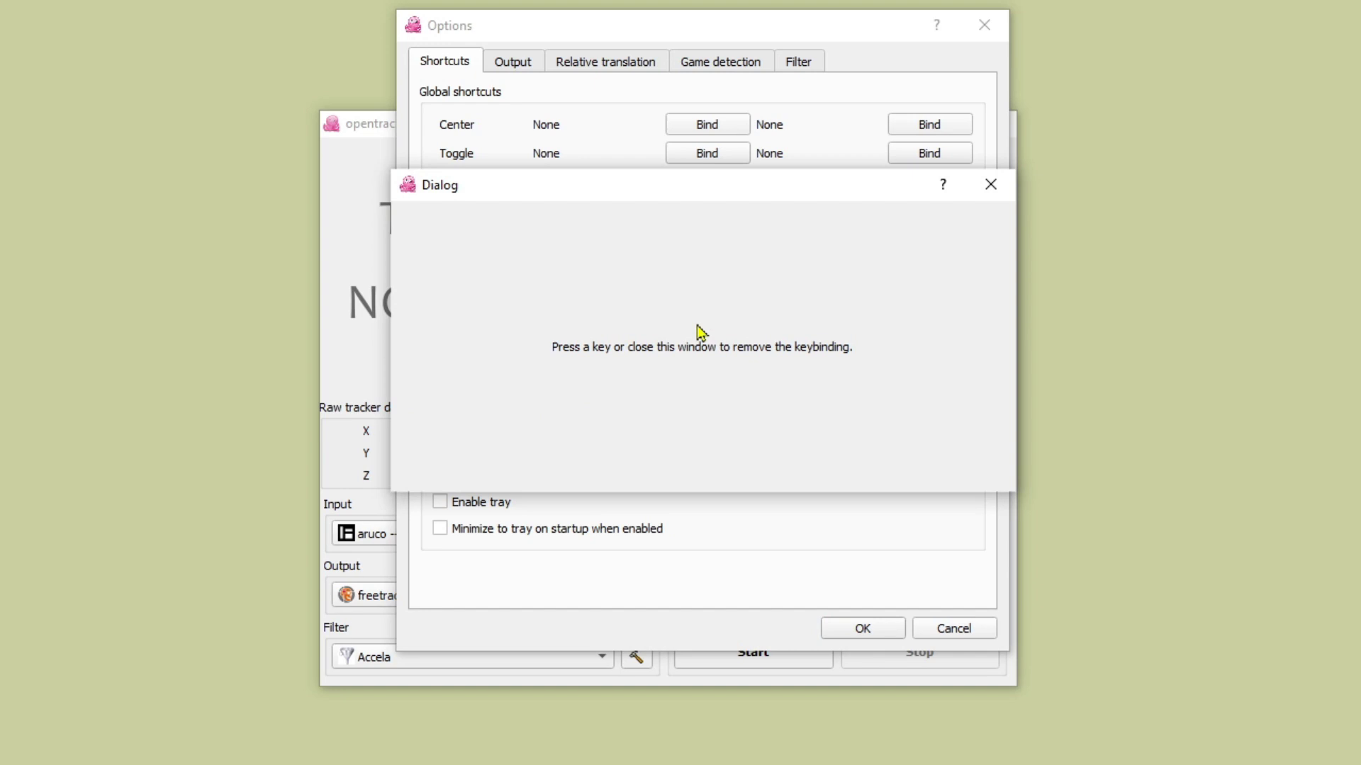
key(shift+q)
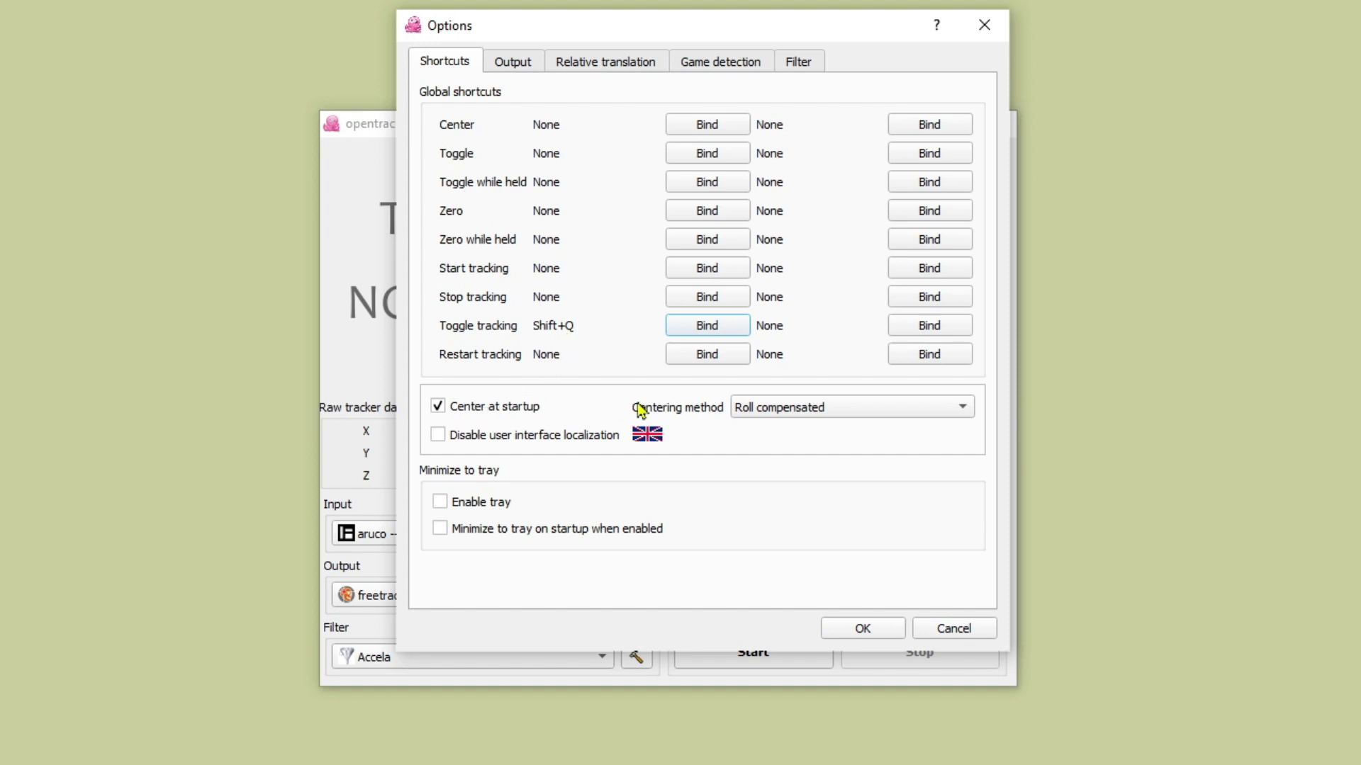
click(882, 418)
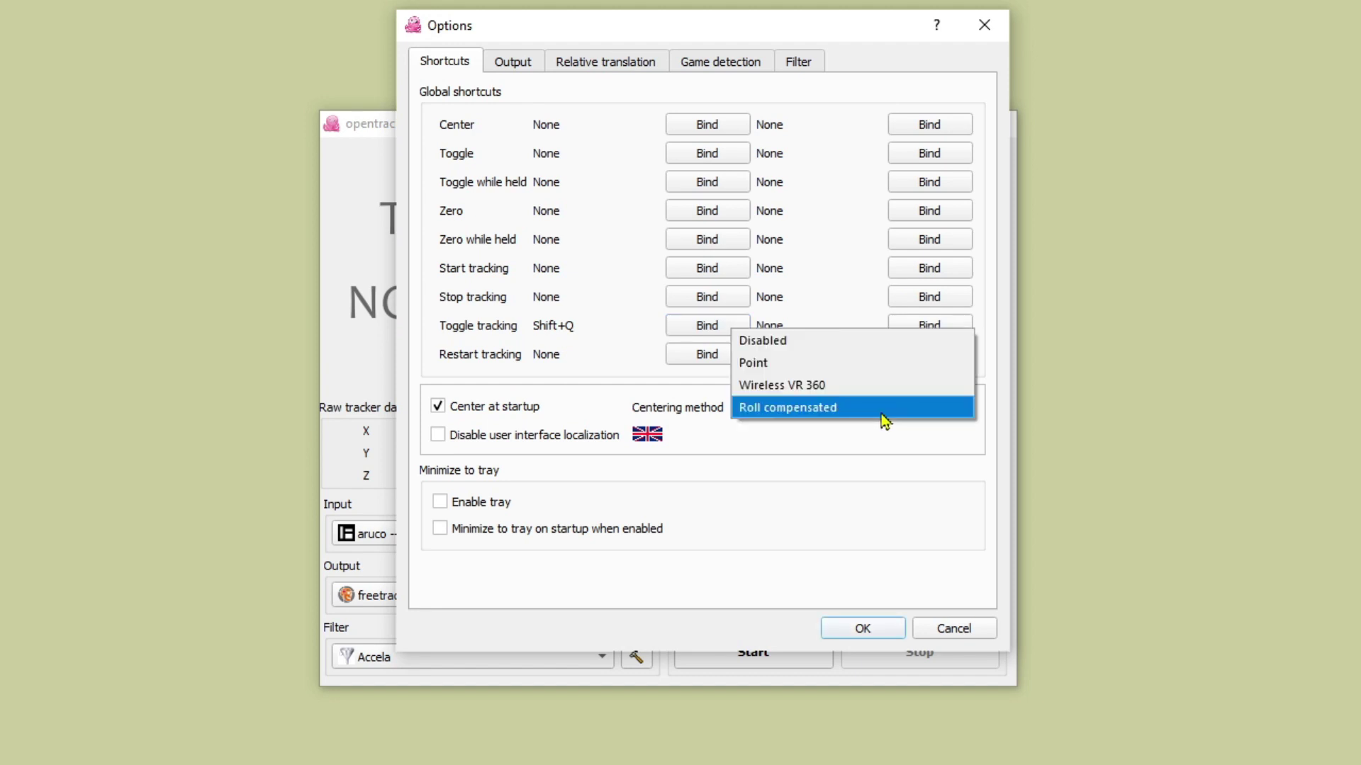
click(835, 414)
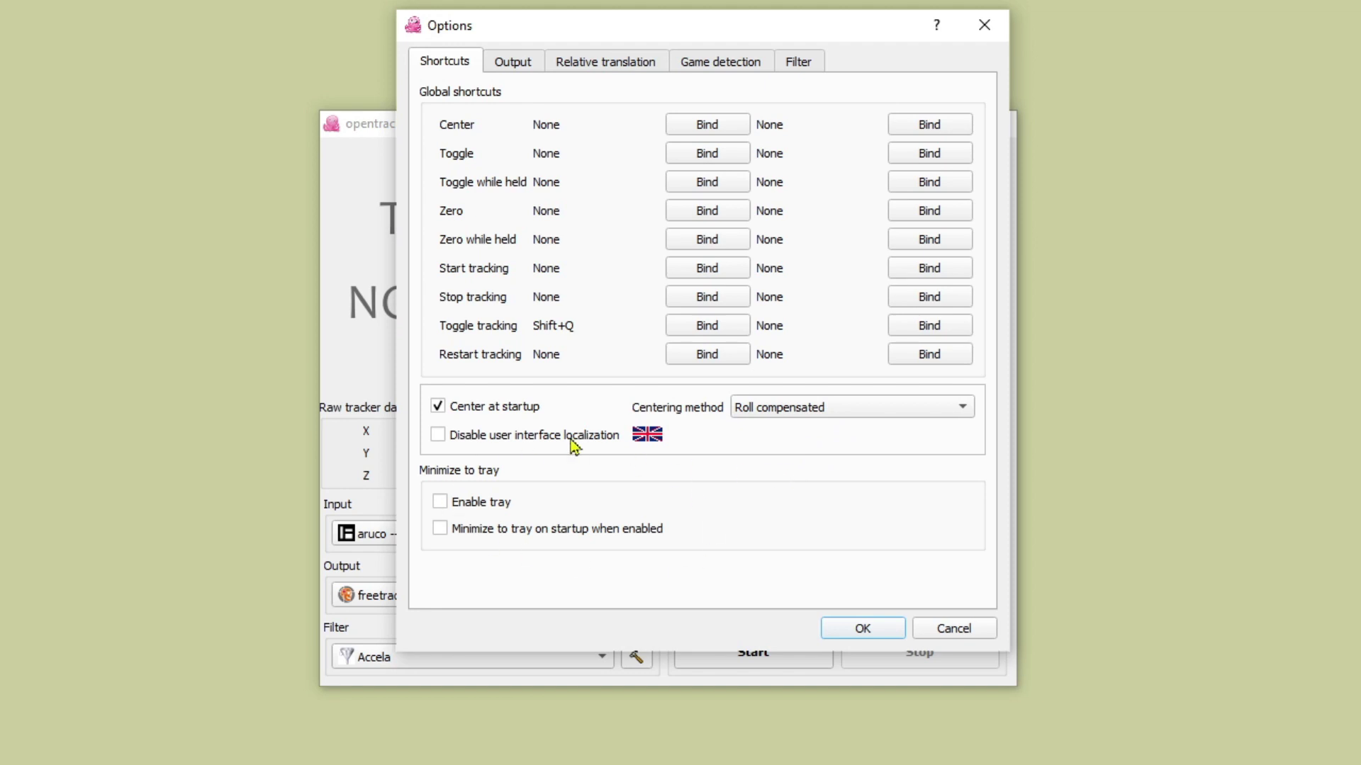
Step: Tick the Invert boxes for the Yaw and Pitch output axes
click(510, 62)
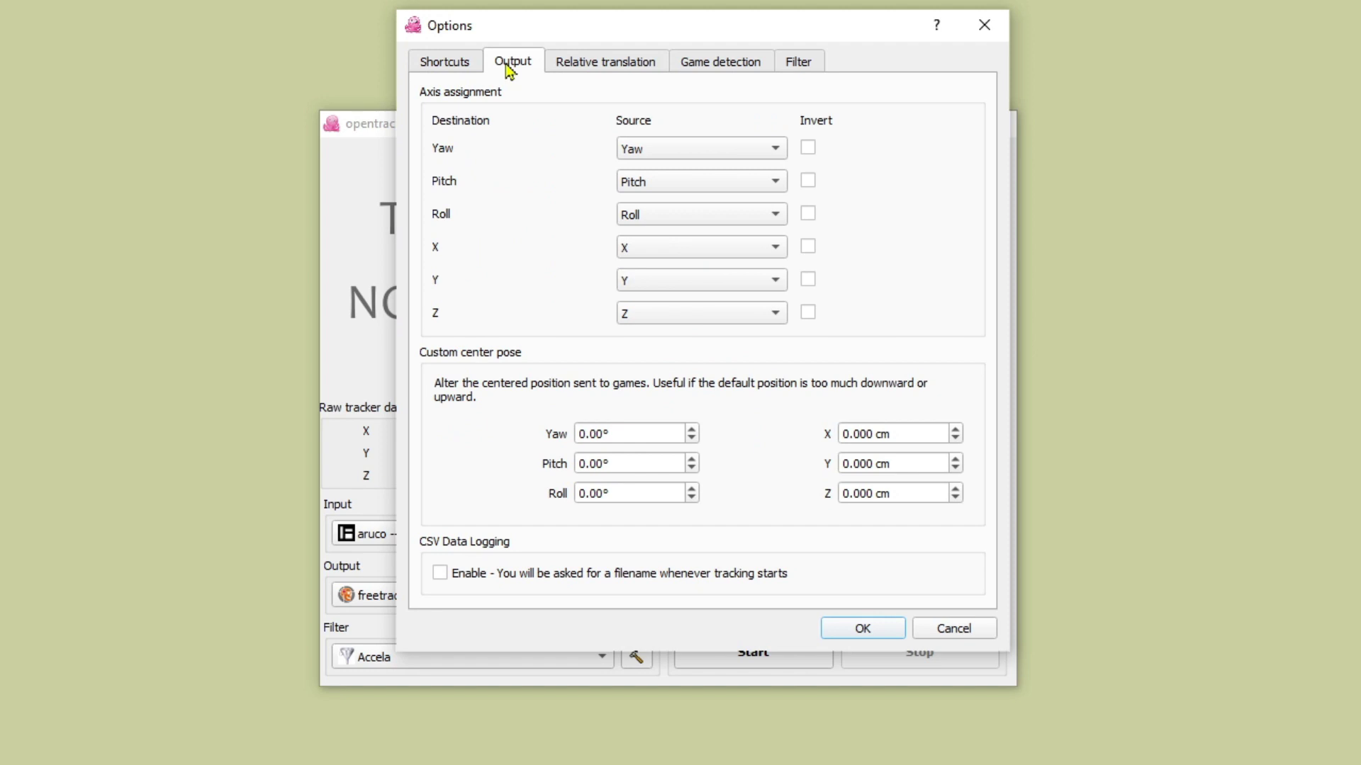
click(808, 148)
click(811, 184)
Step: Set relative translation mode to Enabled and turn on neck displacement at 5 cm forward
click(624, 65)
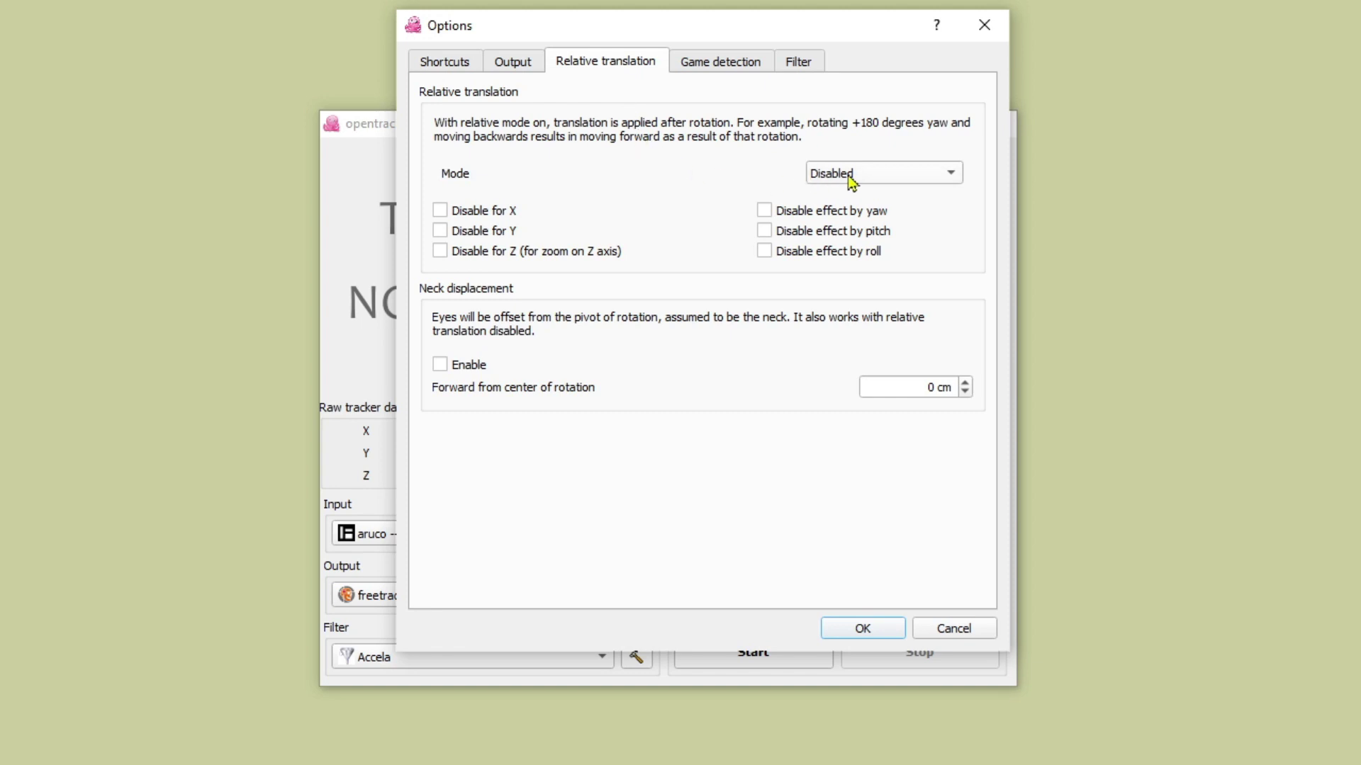
click(878, 182)
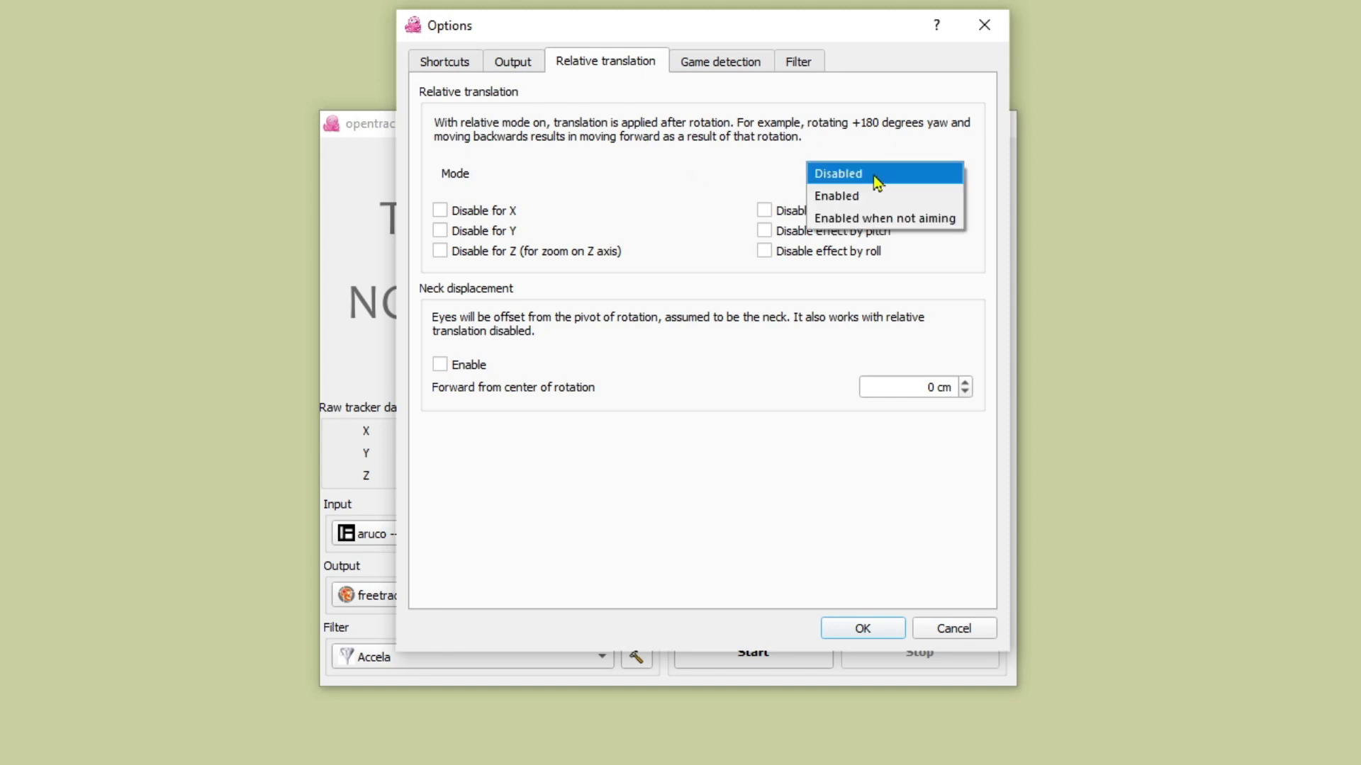
click(849, 203)
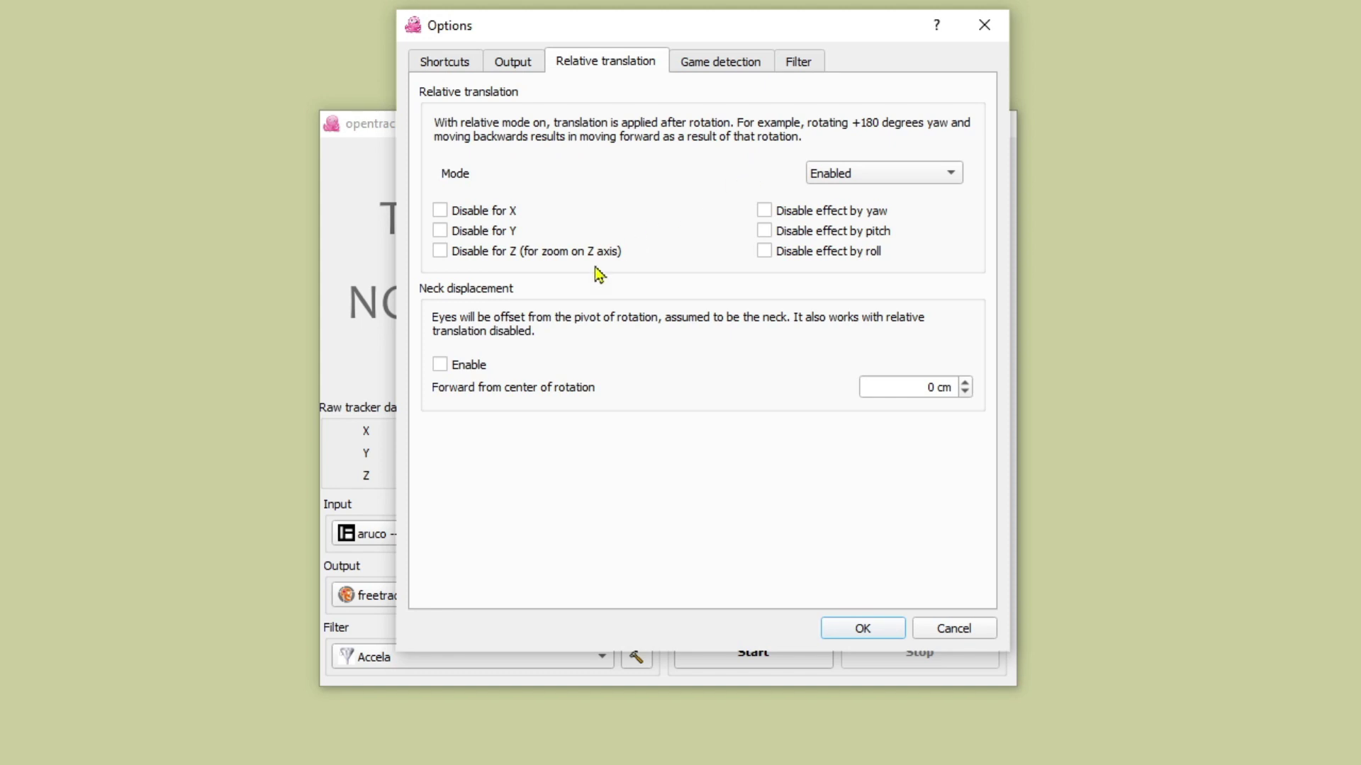
click(440, 365)
drag(933, 387, 919, 387)
text(5)
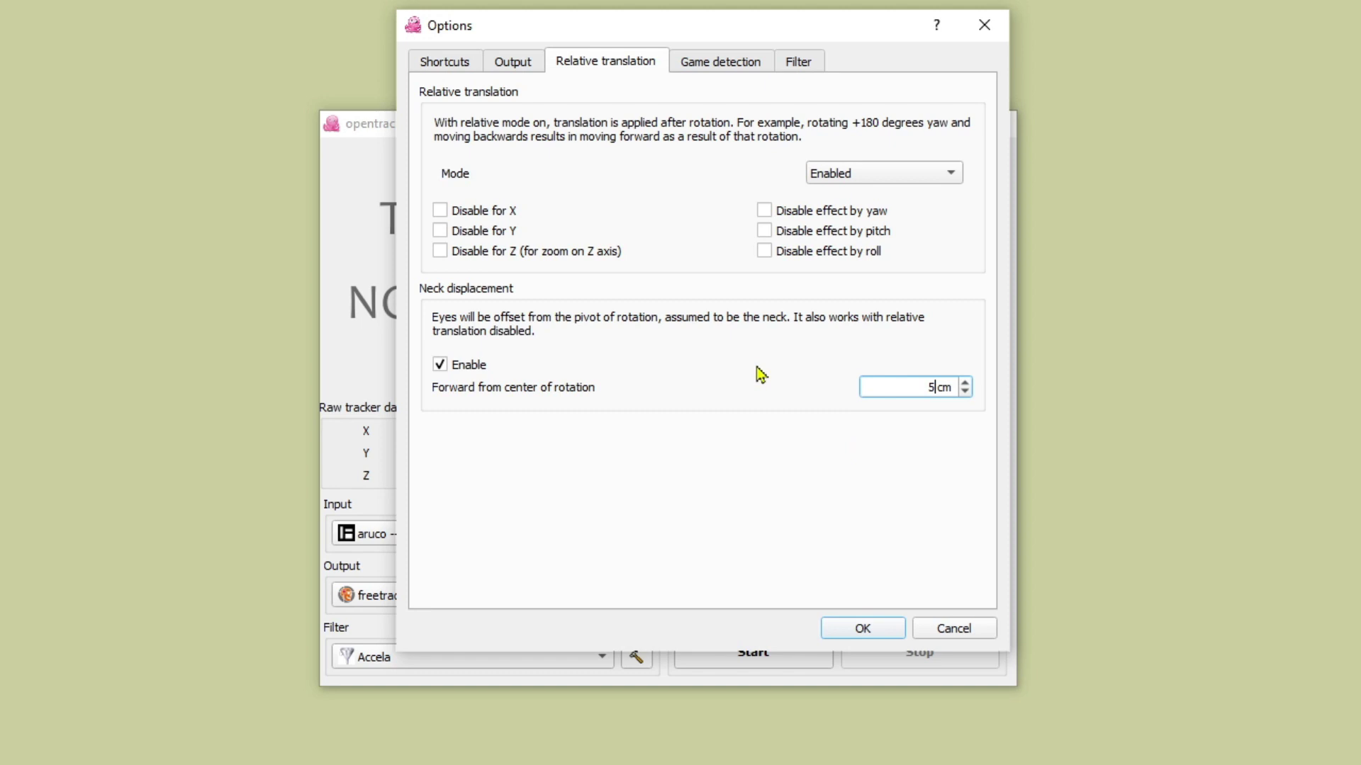
Step: Lower the Accela rotation deadzone to 0.02° and adjust the position deadzone
click(721, 71)
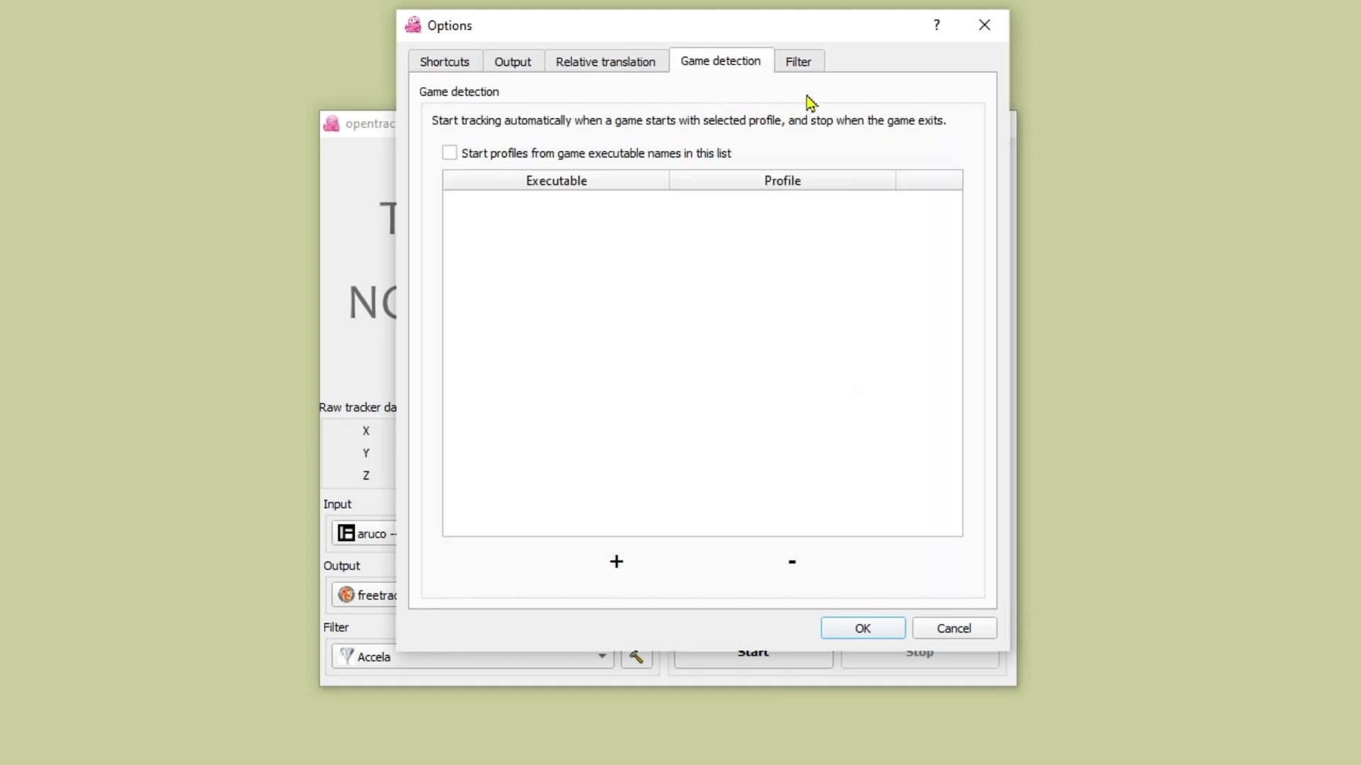
click(807, 65)
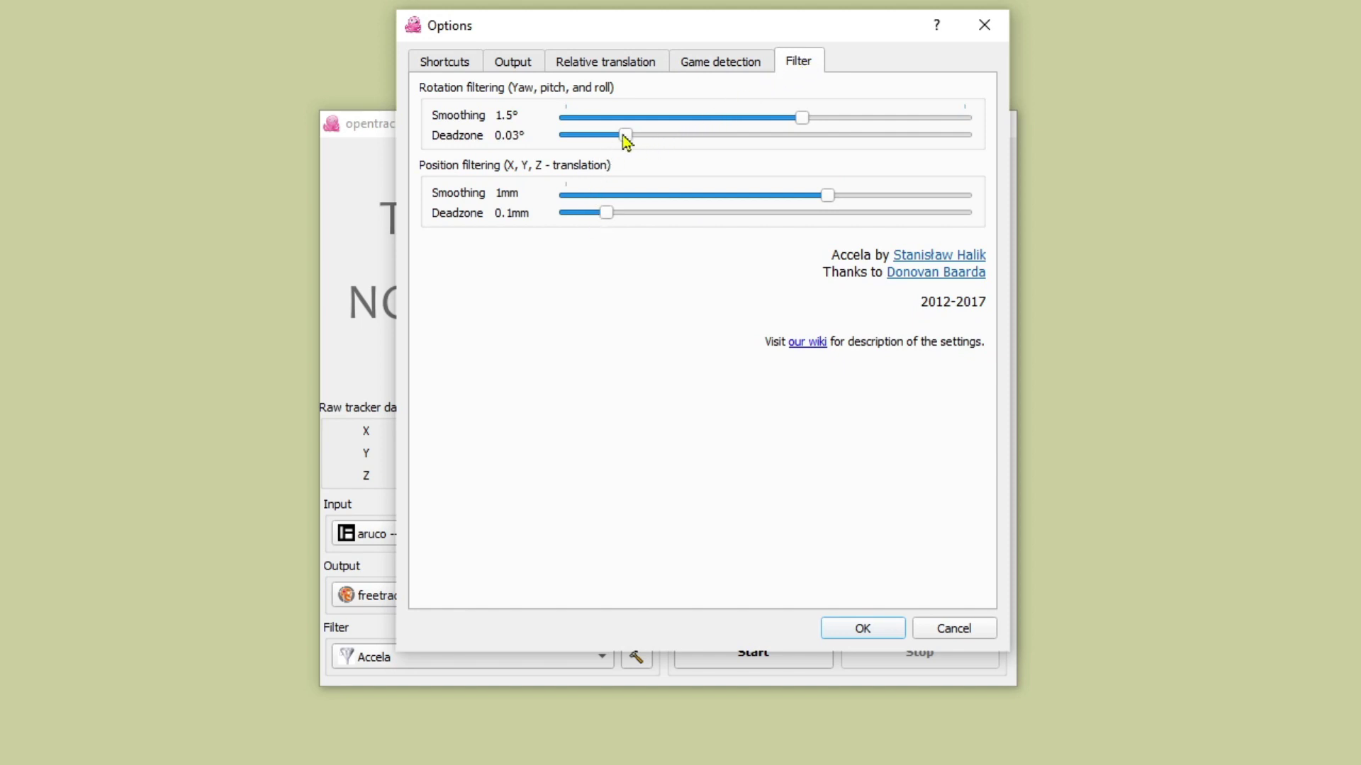
drag(623, 135, 606, 135)
mouse_move(606, 215)
mouse_down()
mouse_move(592, 214)
mouse_move(609, 218)
mouse_up()
Step: Tune the Accela smoothing sliders to 2.5° rotation and 1.5mm position
drag(801, 121, 981, 126)
drag(834, 199, 978, 204)
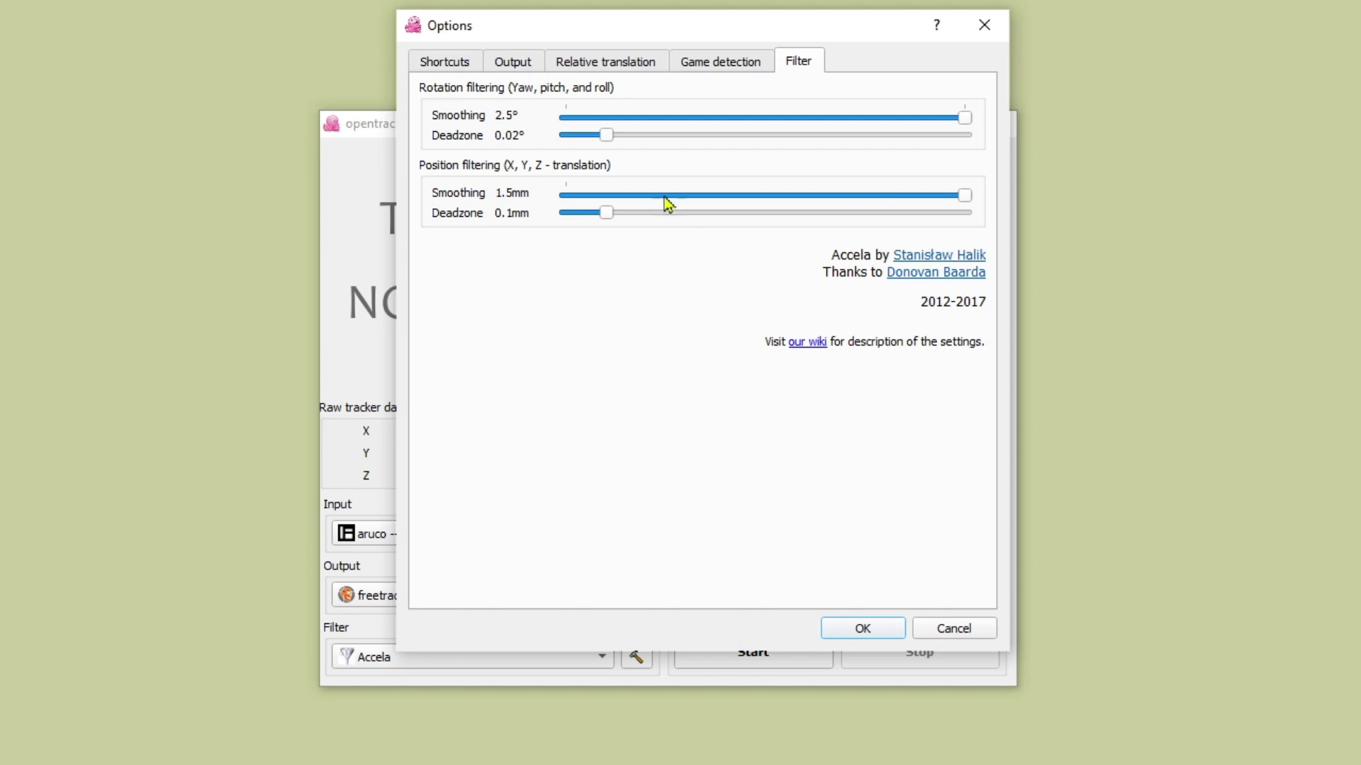
click(944, 120)
mouse_move(945, 127)
mouse_down()
mouse_move(567, 134)
mouse_move(969, 131)
mouse_up()
Step: Save the options, then reopen them to review output, relative translation, game detection and filter settings
click(866, 628)
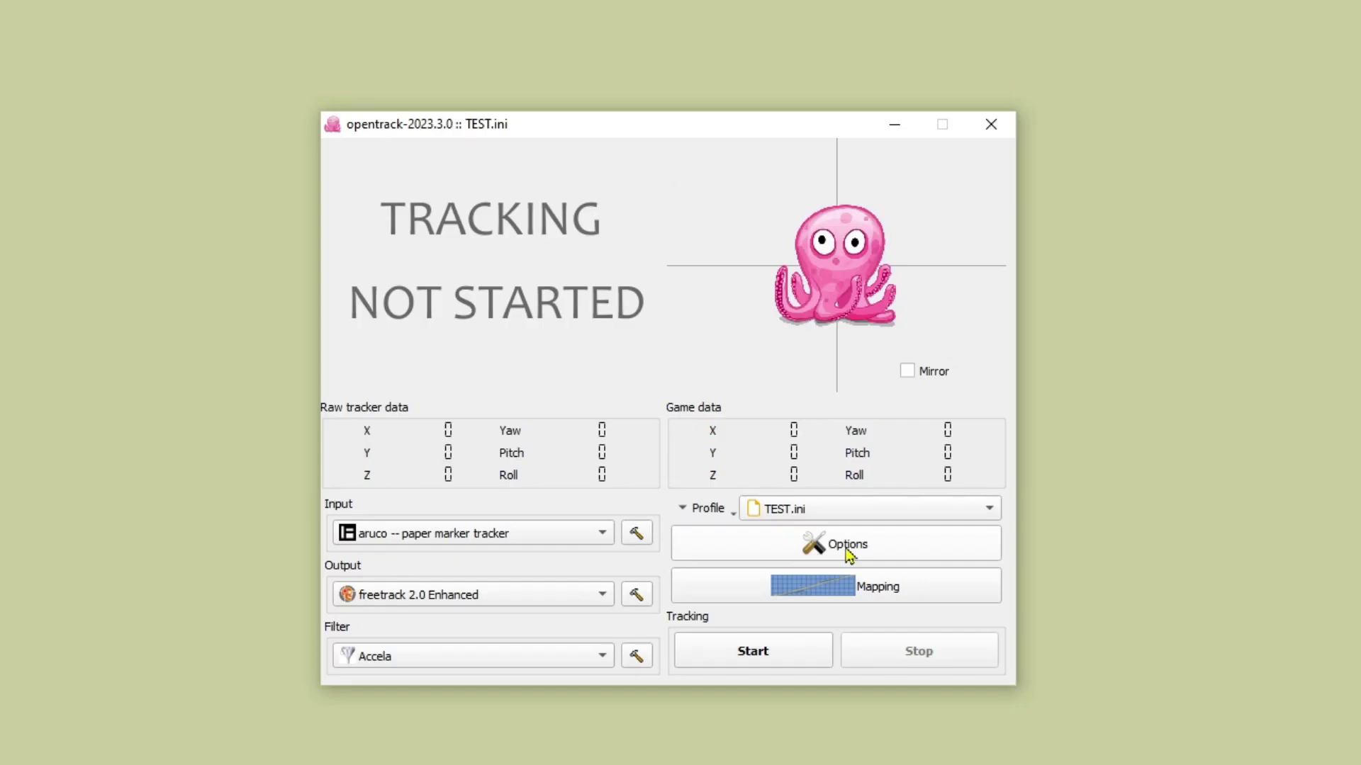
click(830, 549)
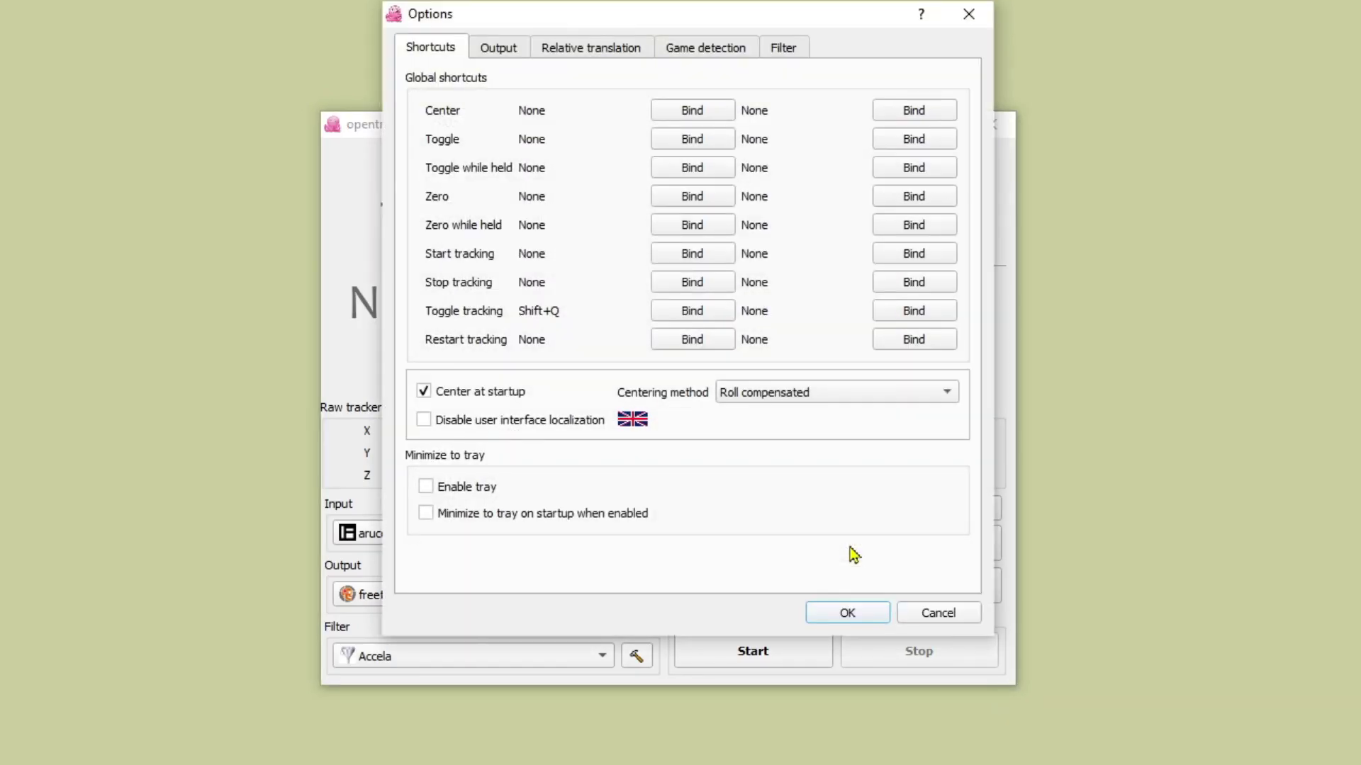
click(504, 49)
click(602, 53)
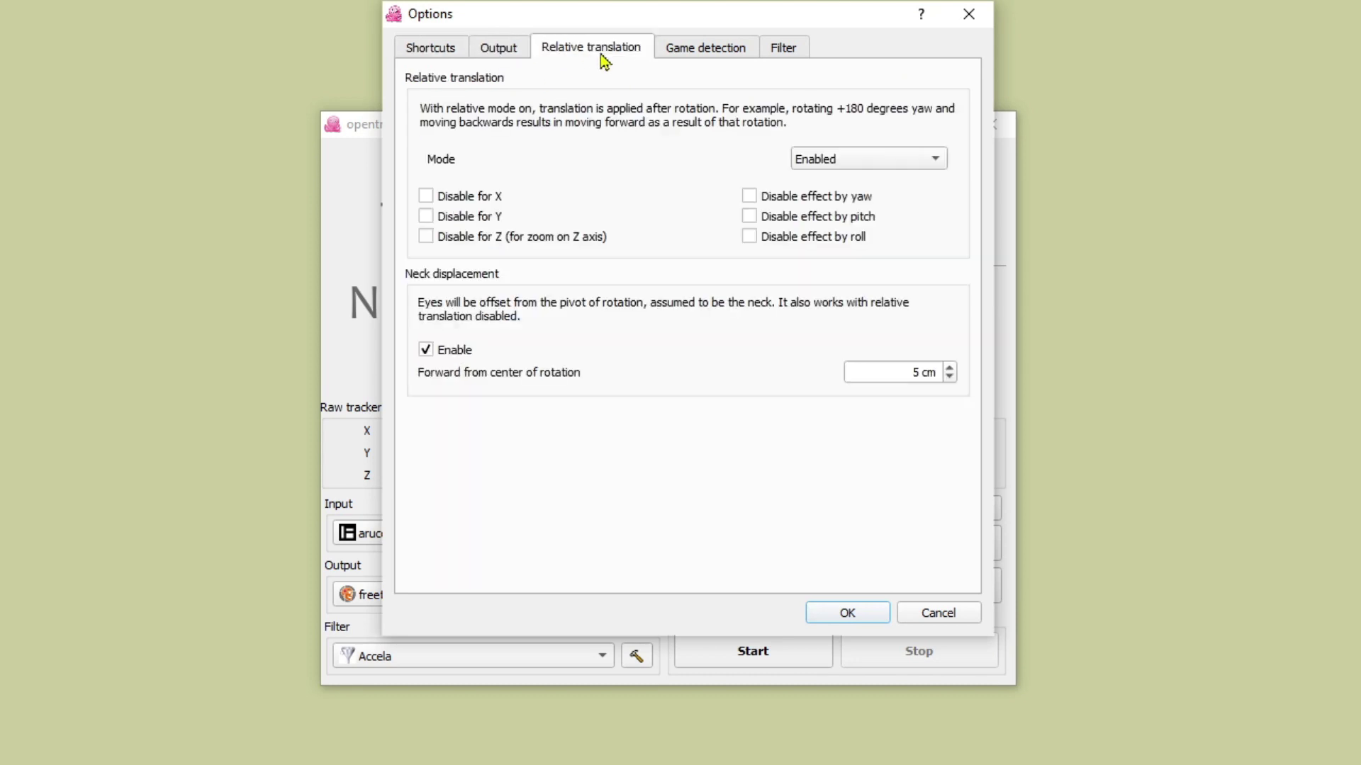
click(711, 48)
click(787, 47)
click(845, 616)
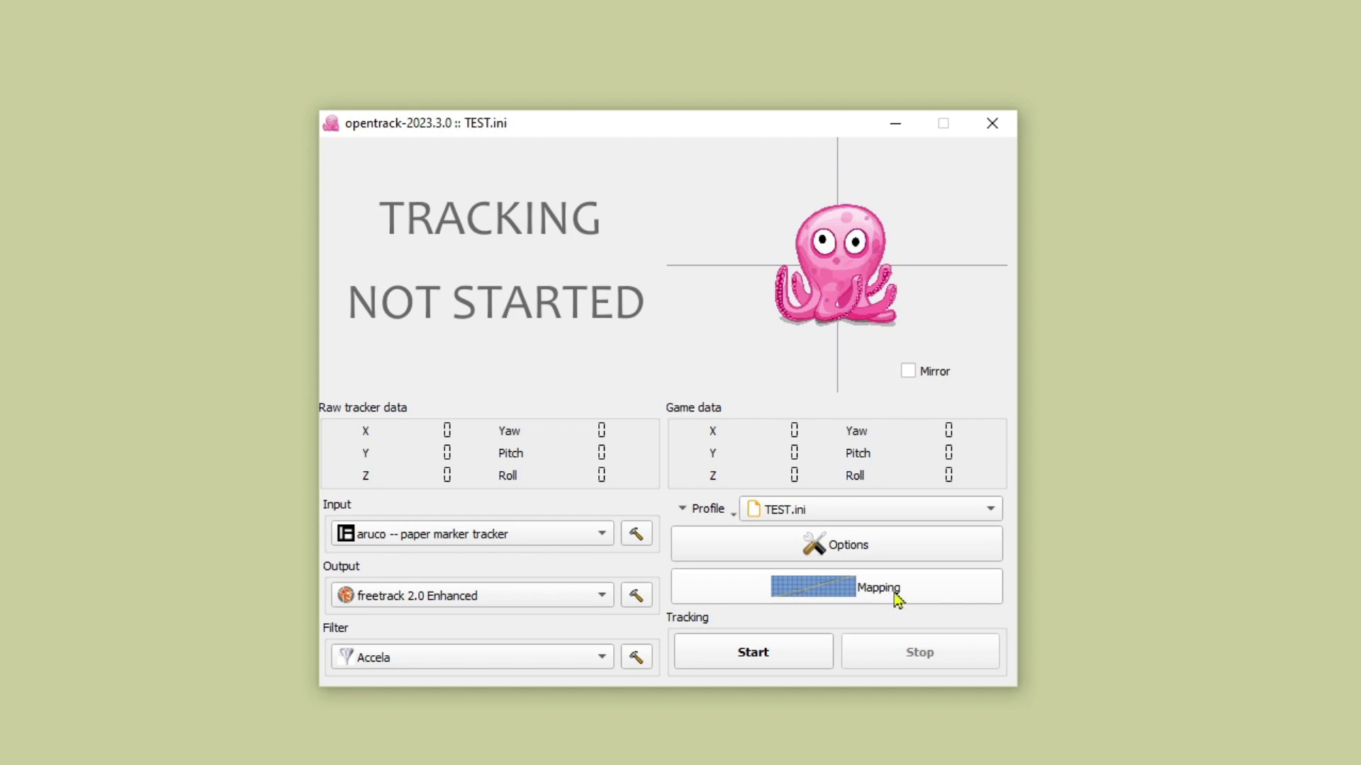
Step: Load the IL2 Aruco.ini profile and bring up its axis mapping curves
click(990, 509)
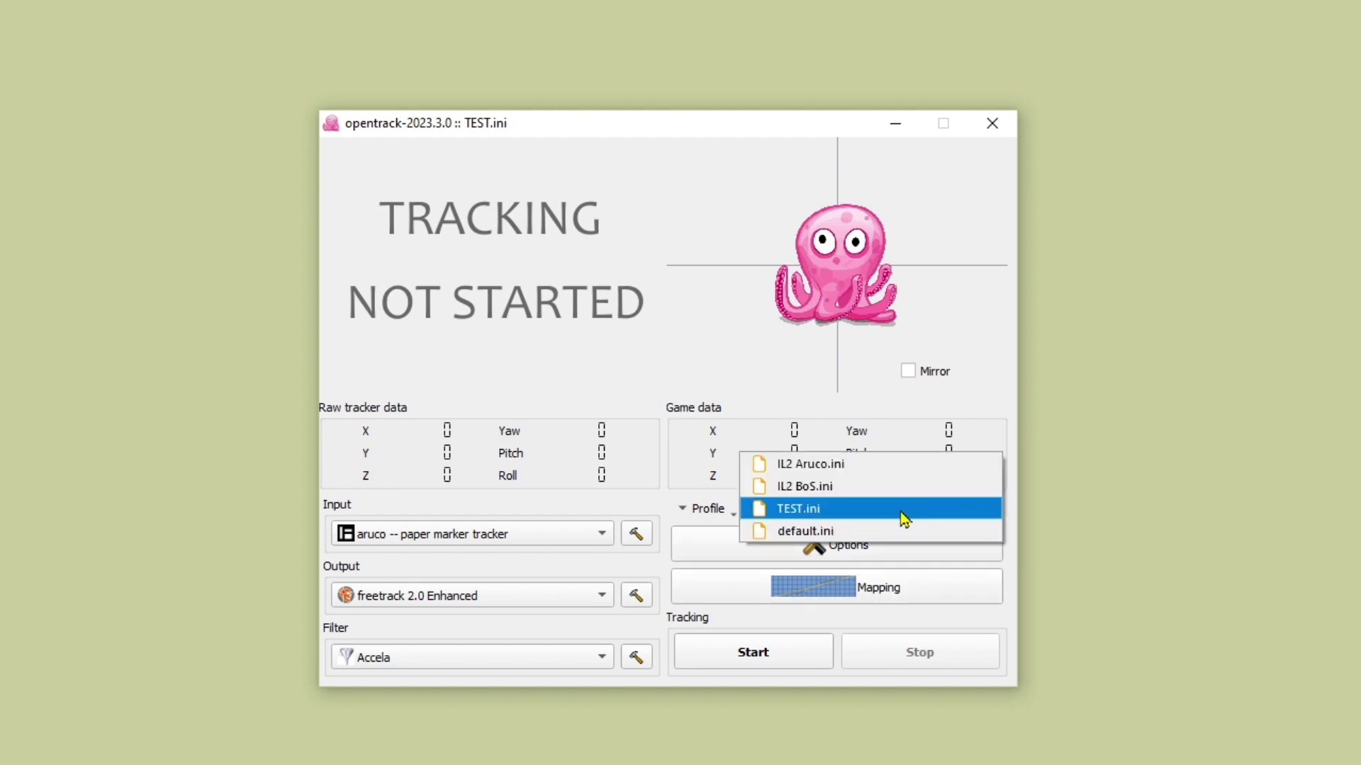
click(826, 465)
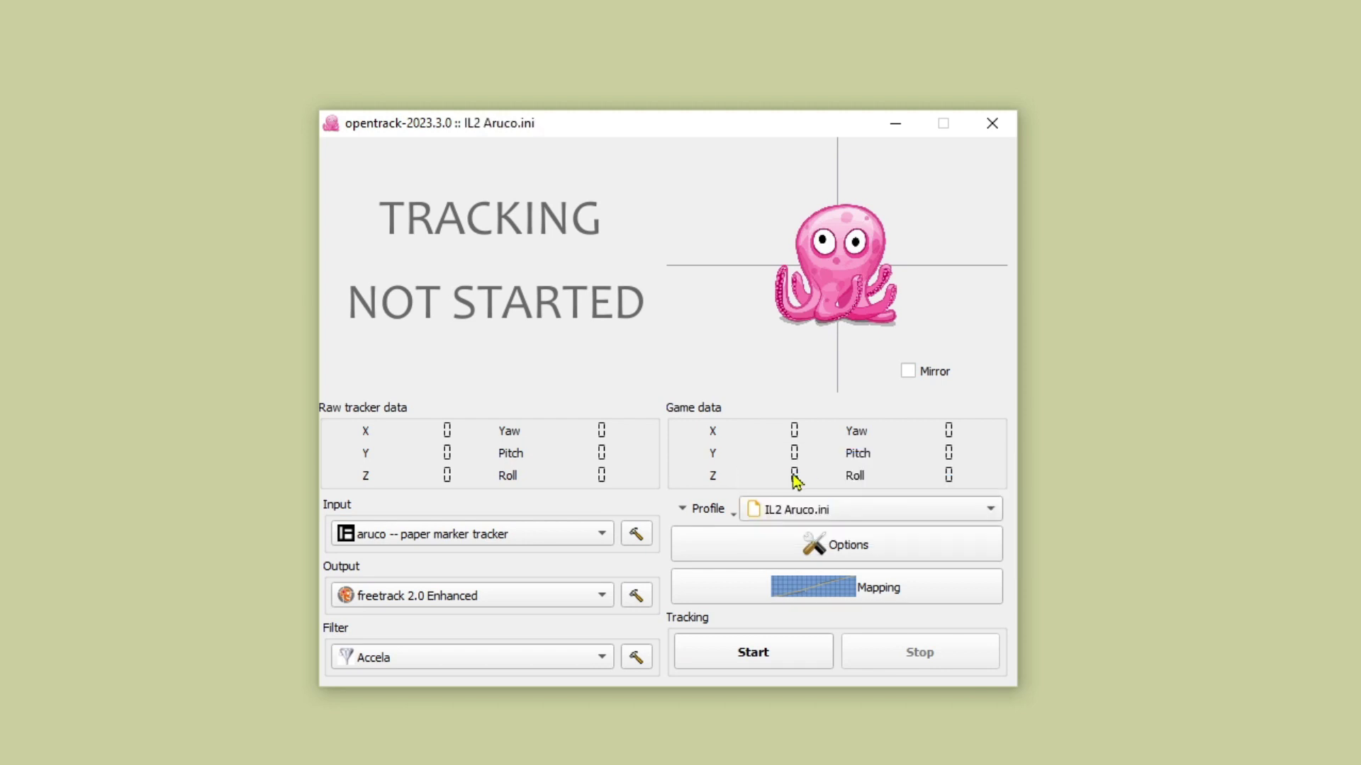
click(890, 592)
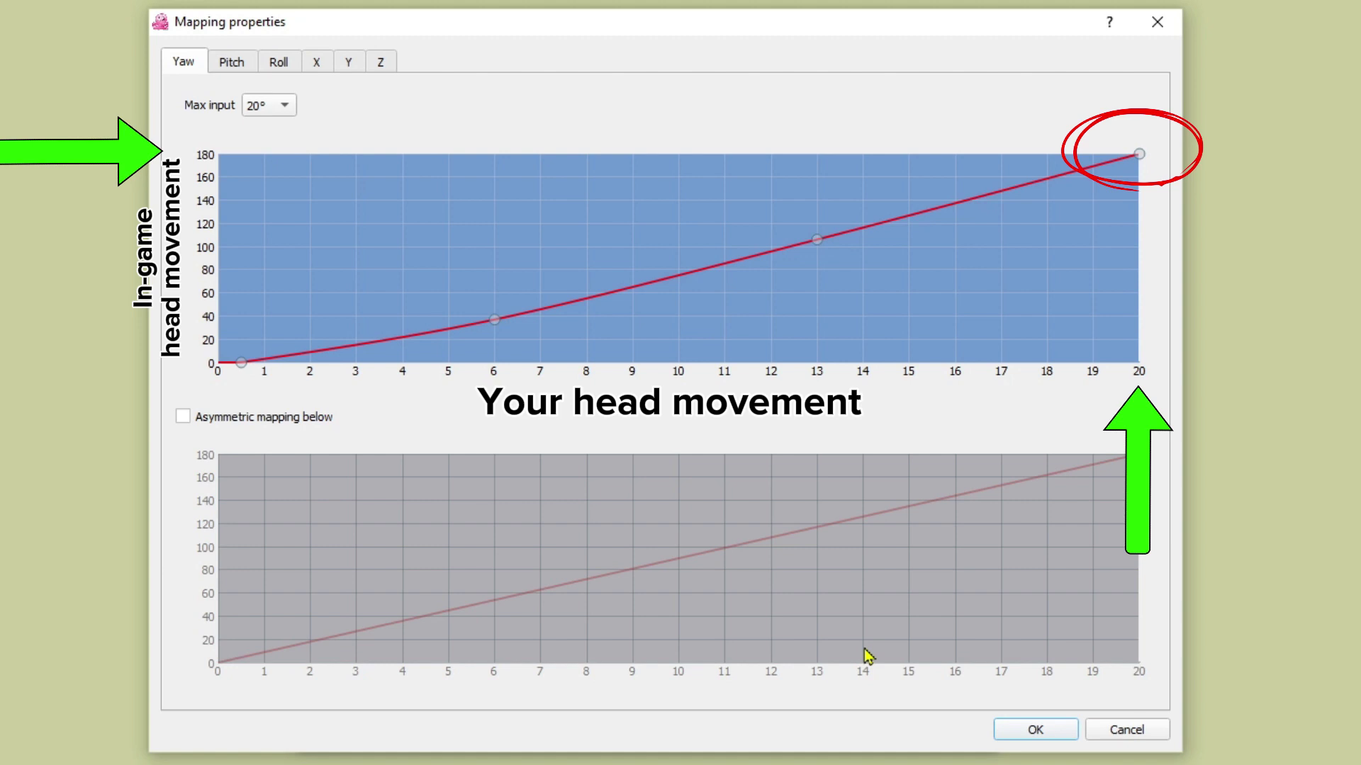
Step: Keep Yaw max input at 20°, adjust the points at 6 and 13, and flatten the start to 0.5
click(287, 111)
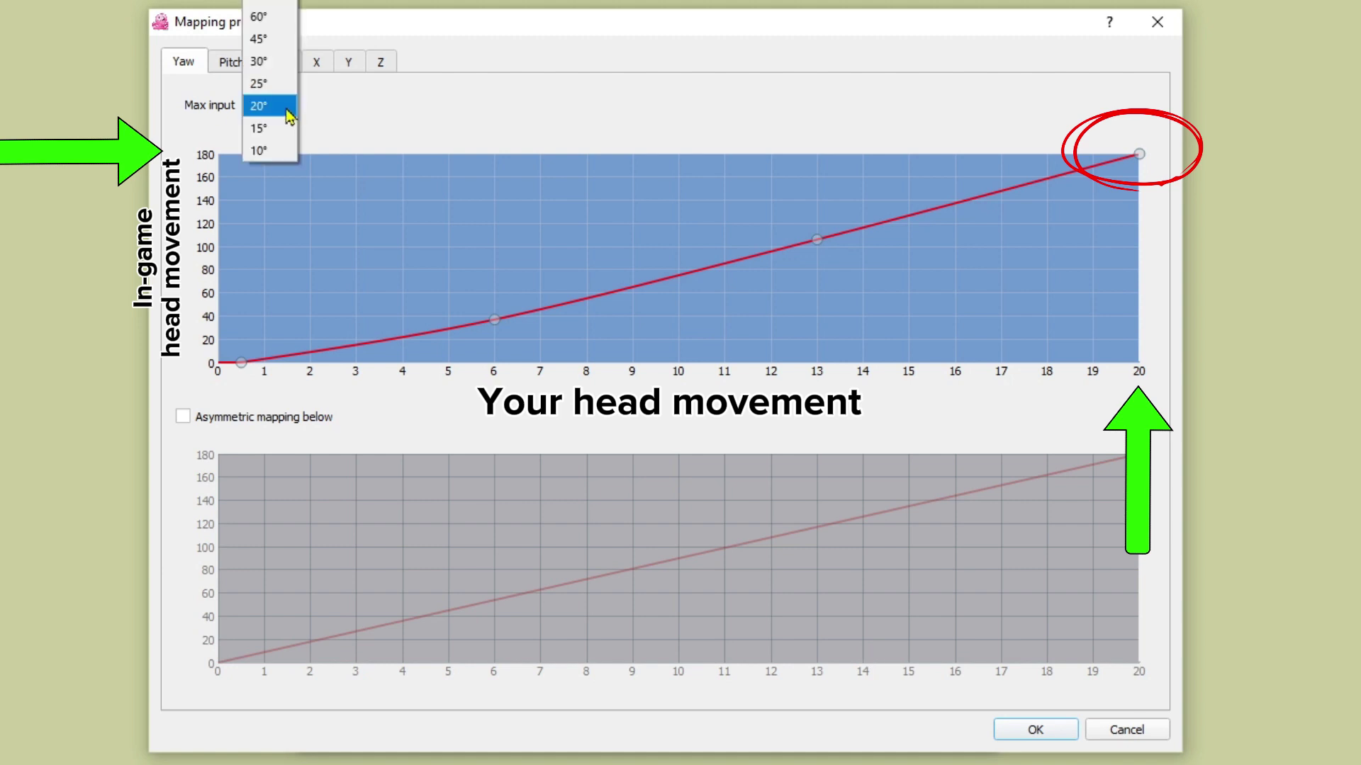
click(280, 108)
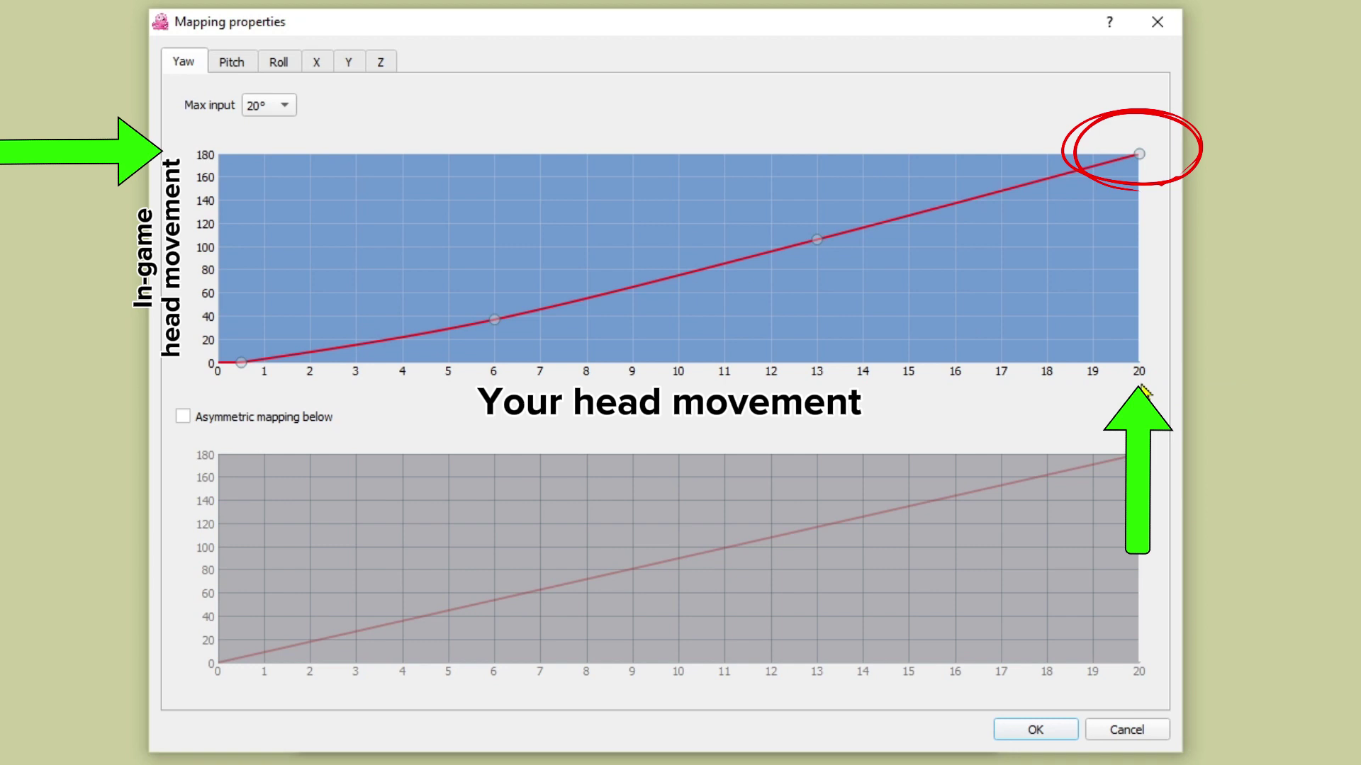
mouse_move(1142, 153)
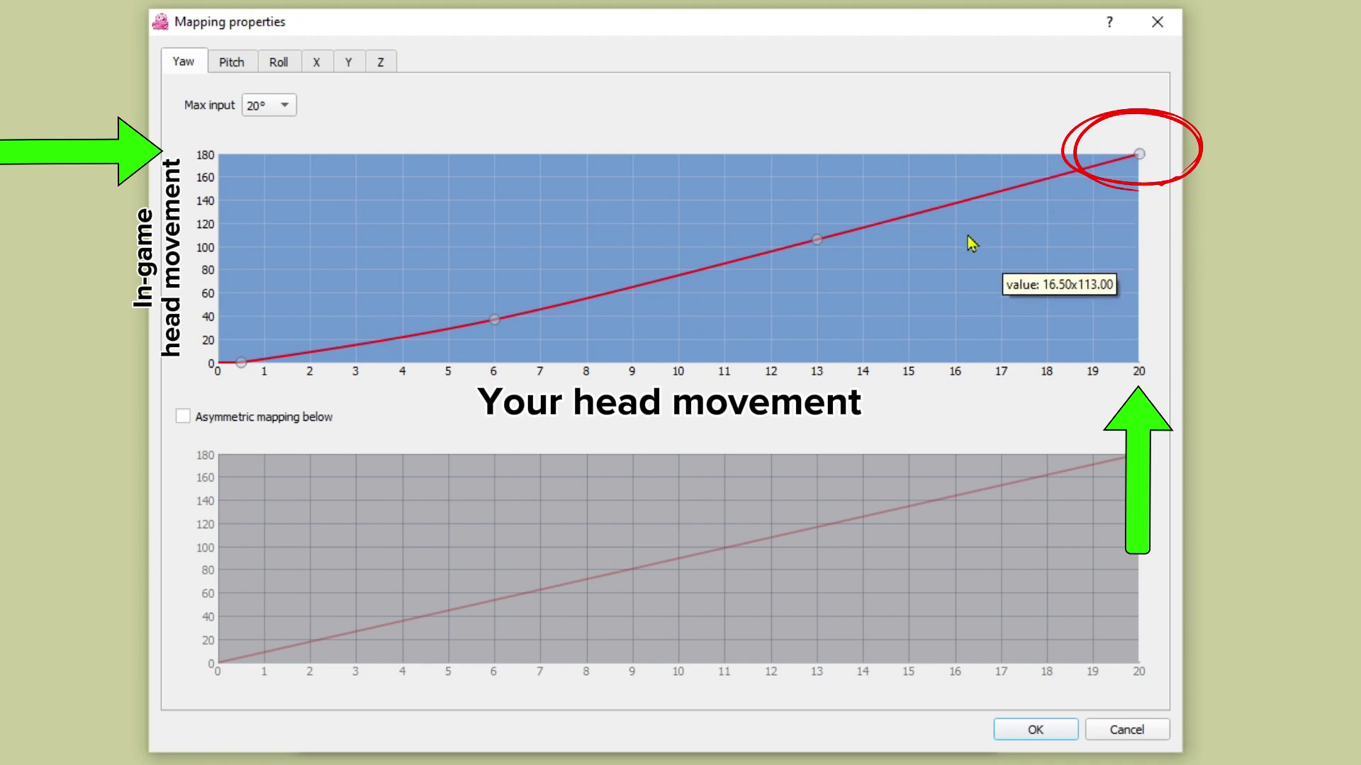
mouse_move(503, 320)
mouse_move(504, 320)
mouse_down()
mouse_move(510, 334)
mouse_move(496, 316)
mouse_up()
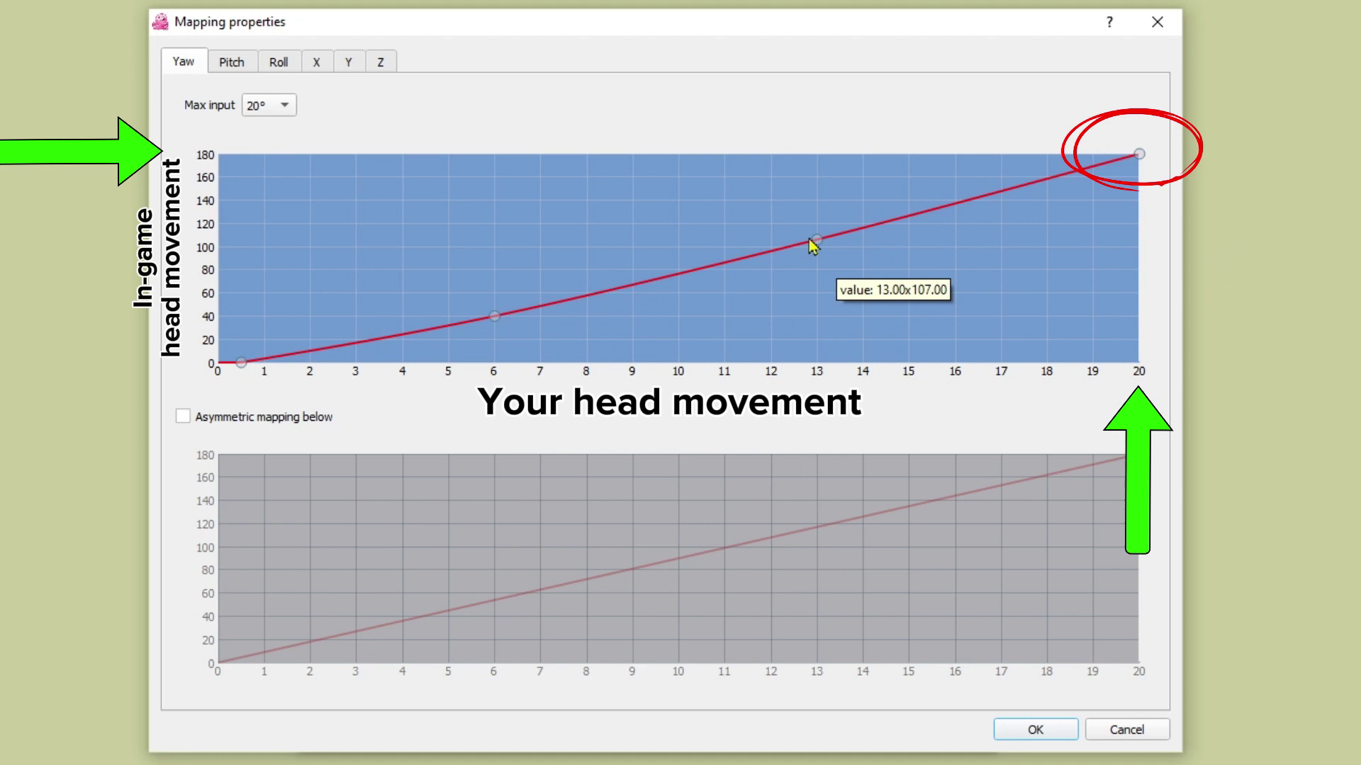
mouse_move(813, 241)
mouse_down()
mouse_move(822, 201)
mouse_move(823, 242)
mouse_up()
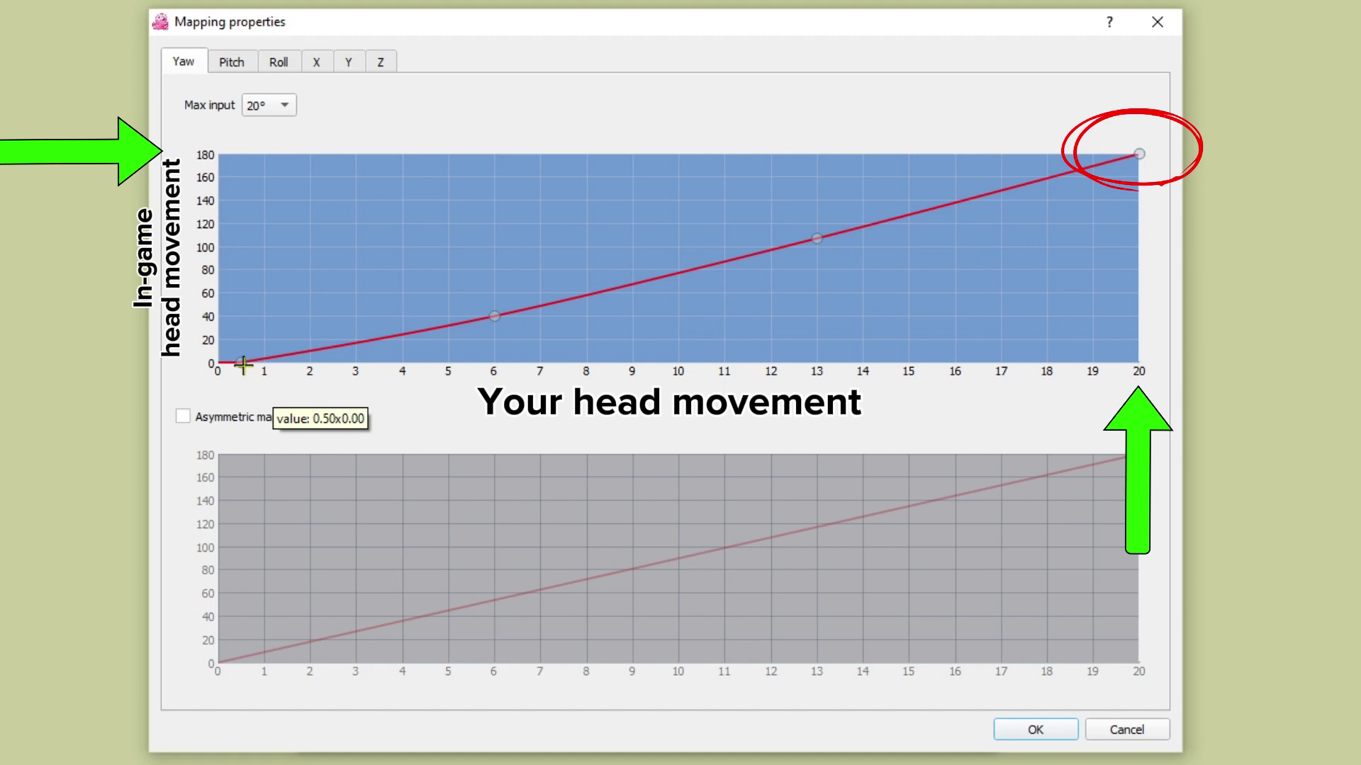
mouse_move(243, 364)
mouse_down()
mouse_move(312, 364)
mouse_move(240, 364)
mouse_up()
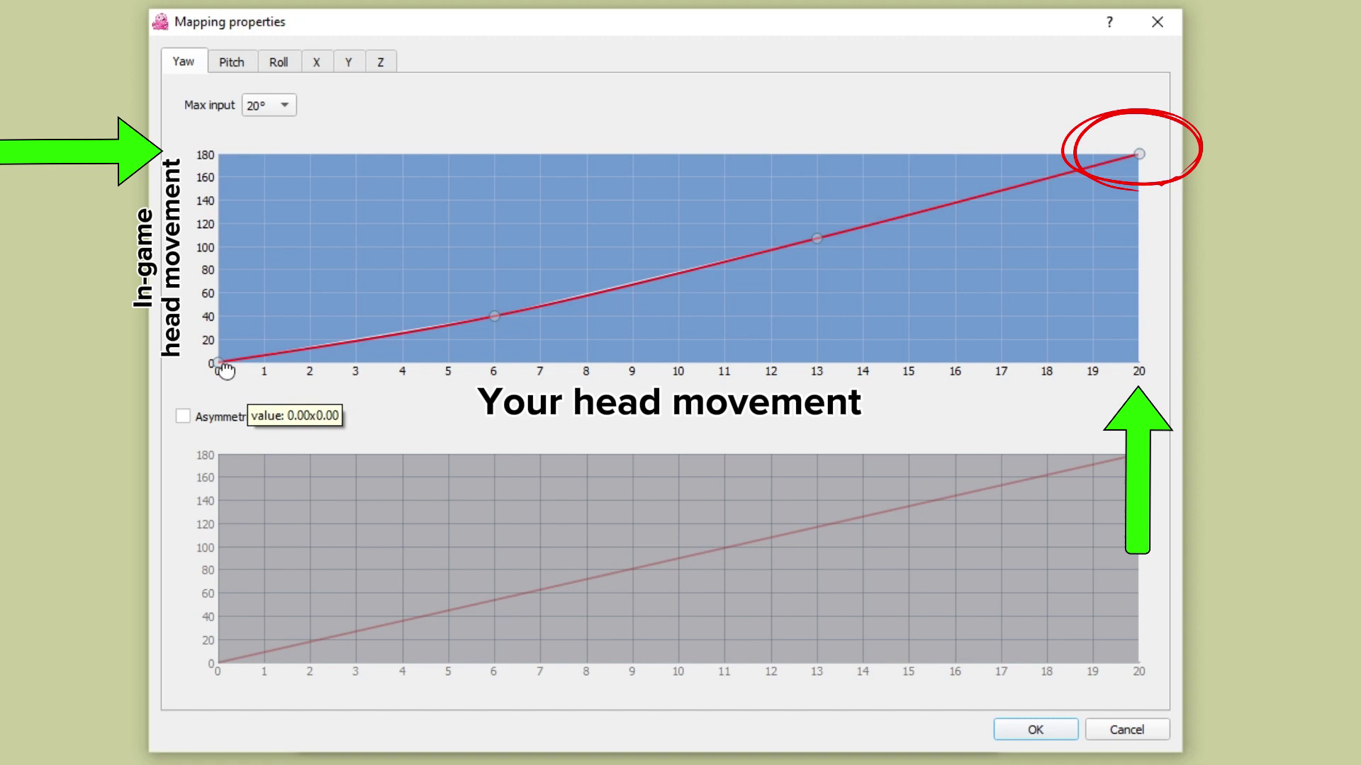
drag(223, 363, 238, 364)
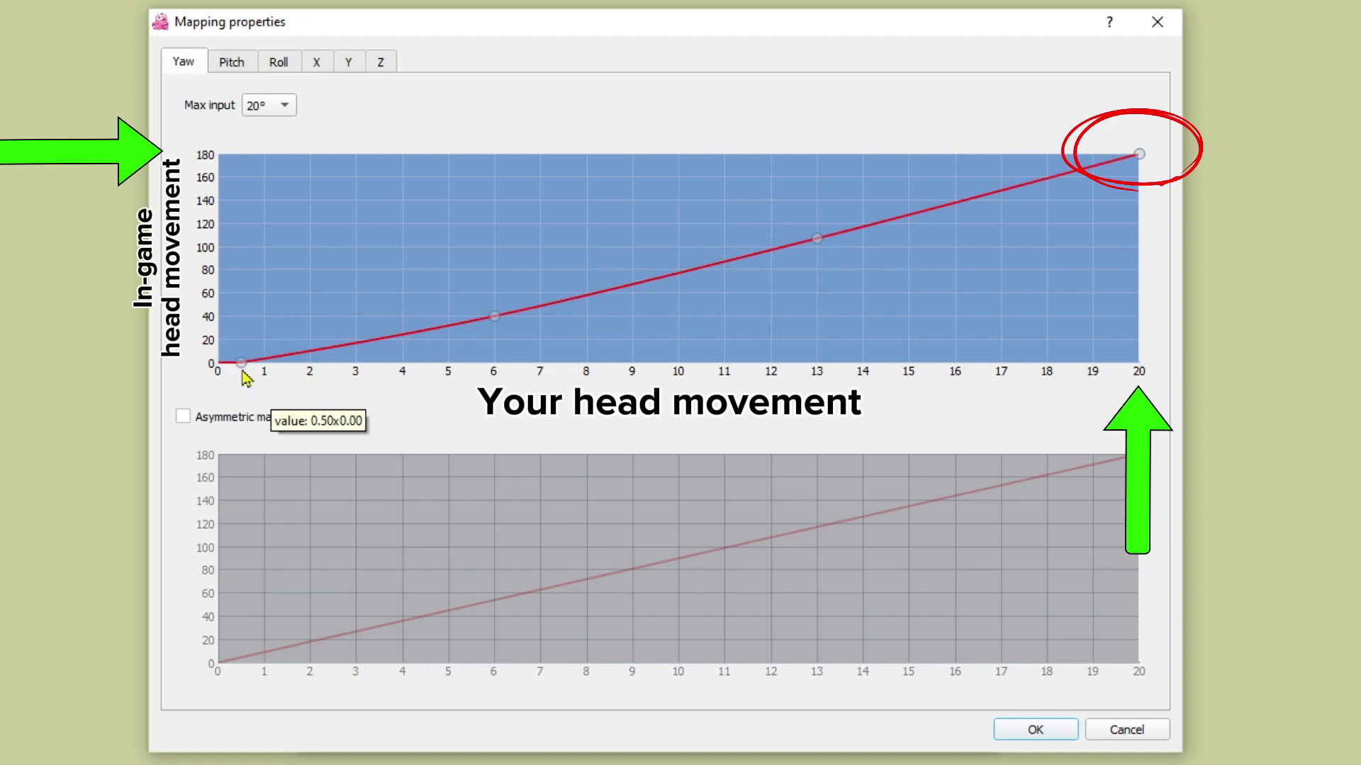
Step: Show the Pitch curve and keep its max input at 15°
click(231, 63)
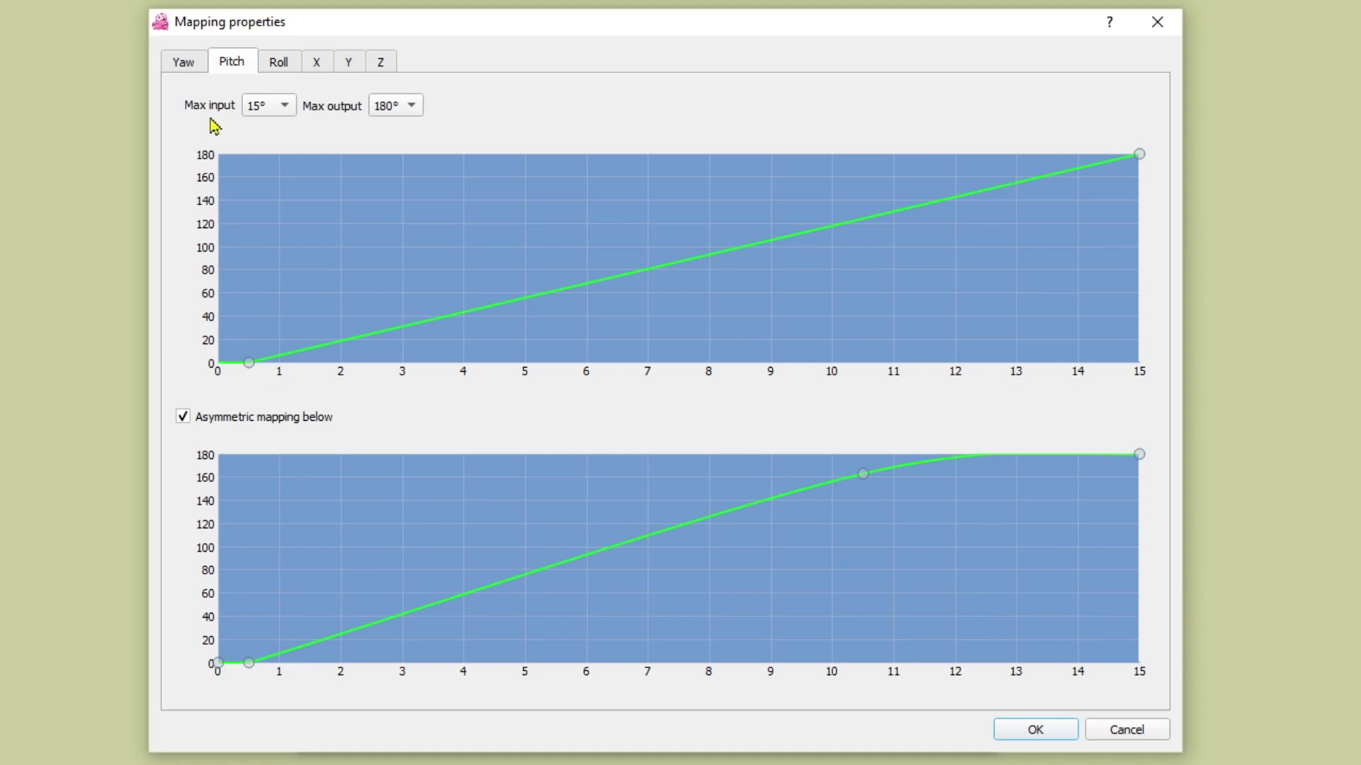
click(275, 110)
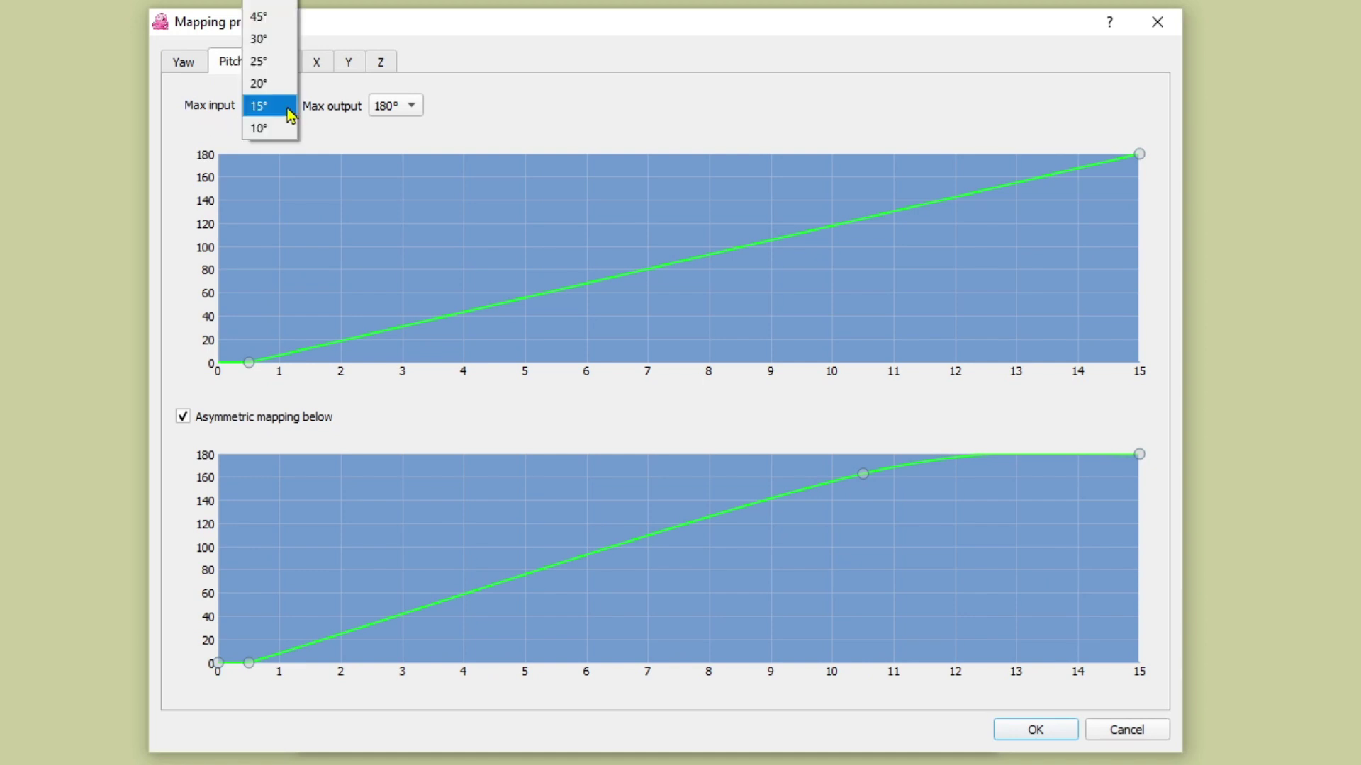
click(275, 113)
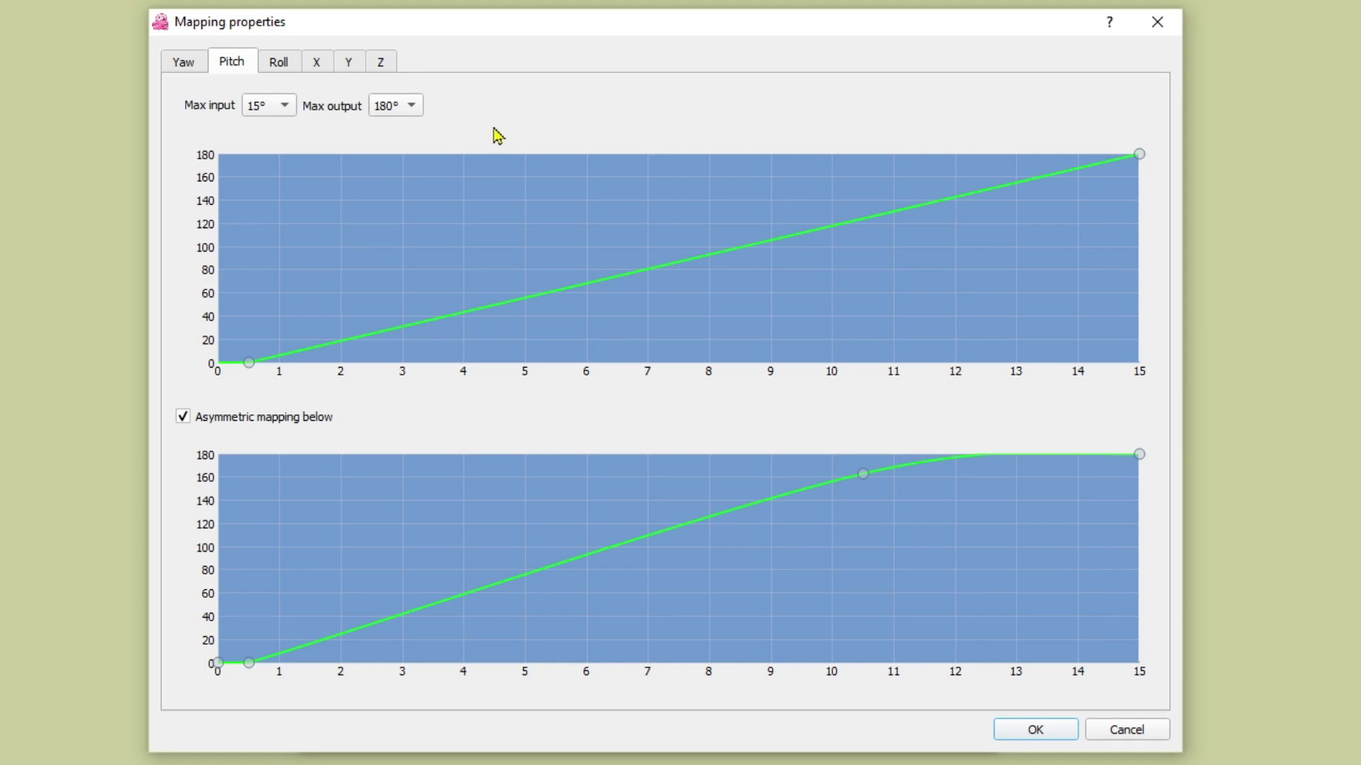
mouse_move(246, 363)
mouse_move(249, 664)
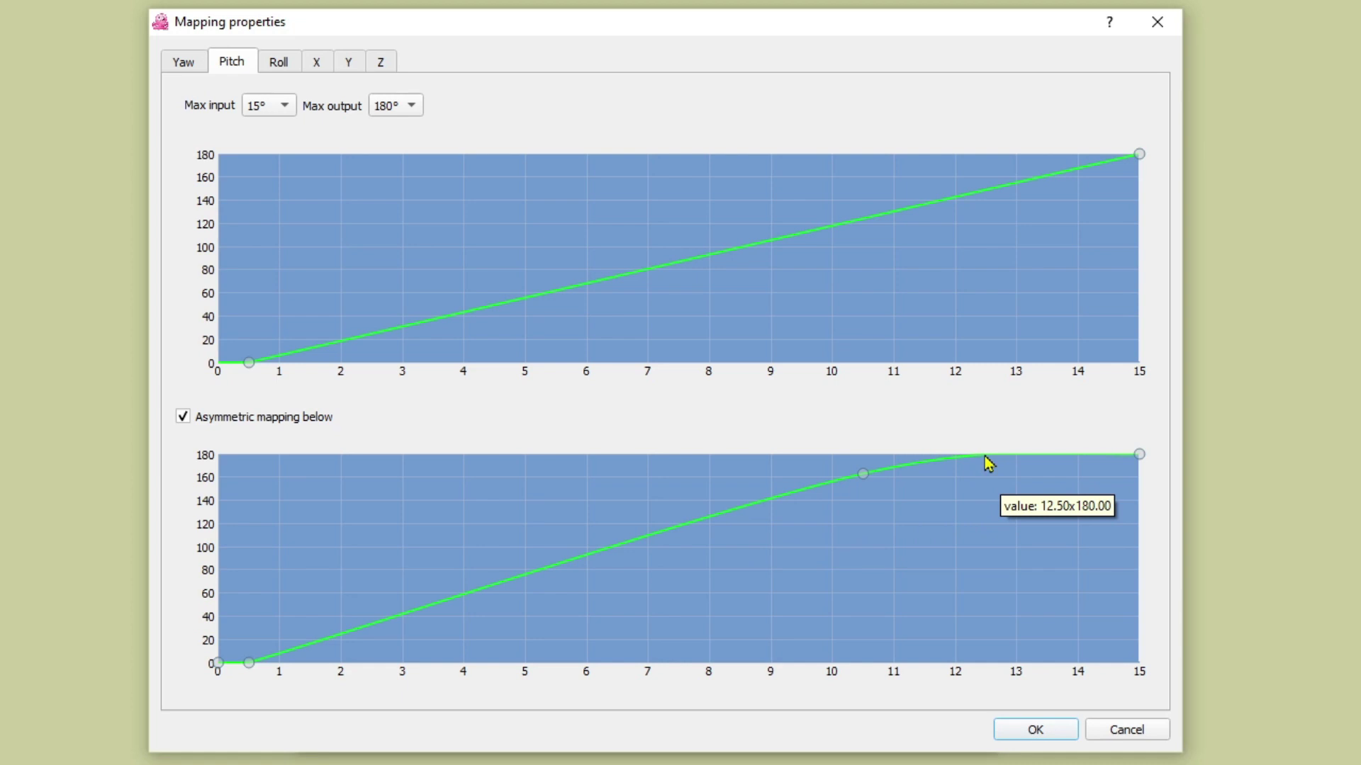
Step: Keep Roll max input at 20°, raise its middle point to about 41 and end to about 70, then show X
click(278, 64)
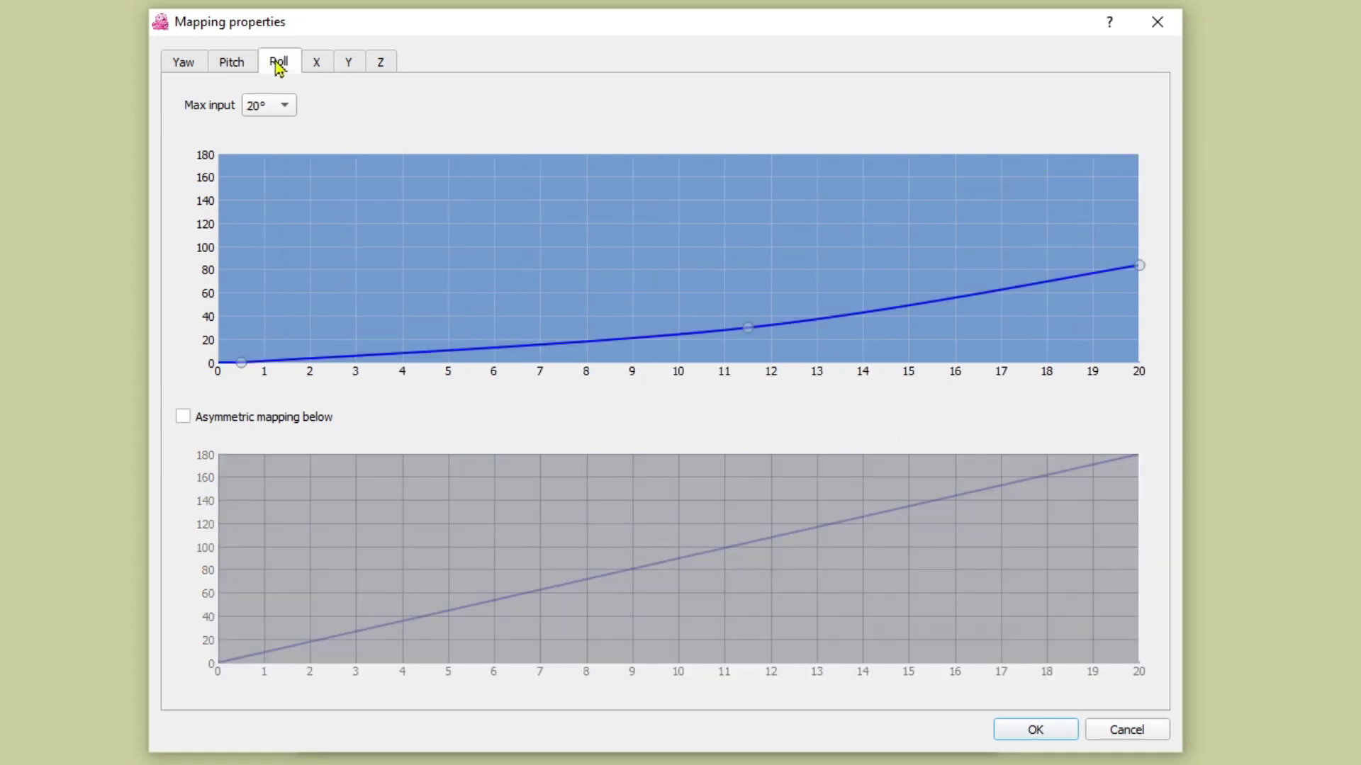
click(282, 109)
click(277, 110)
mouse_move(1139, 265)
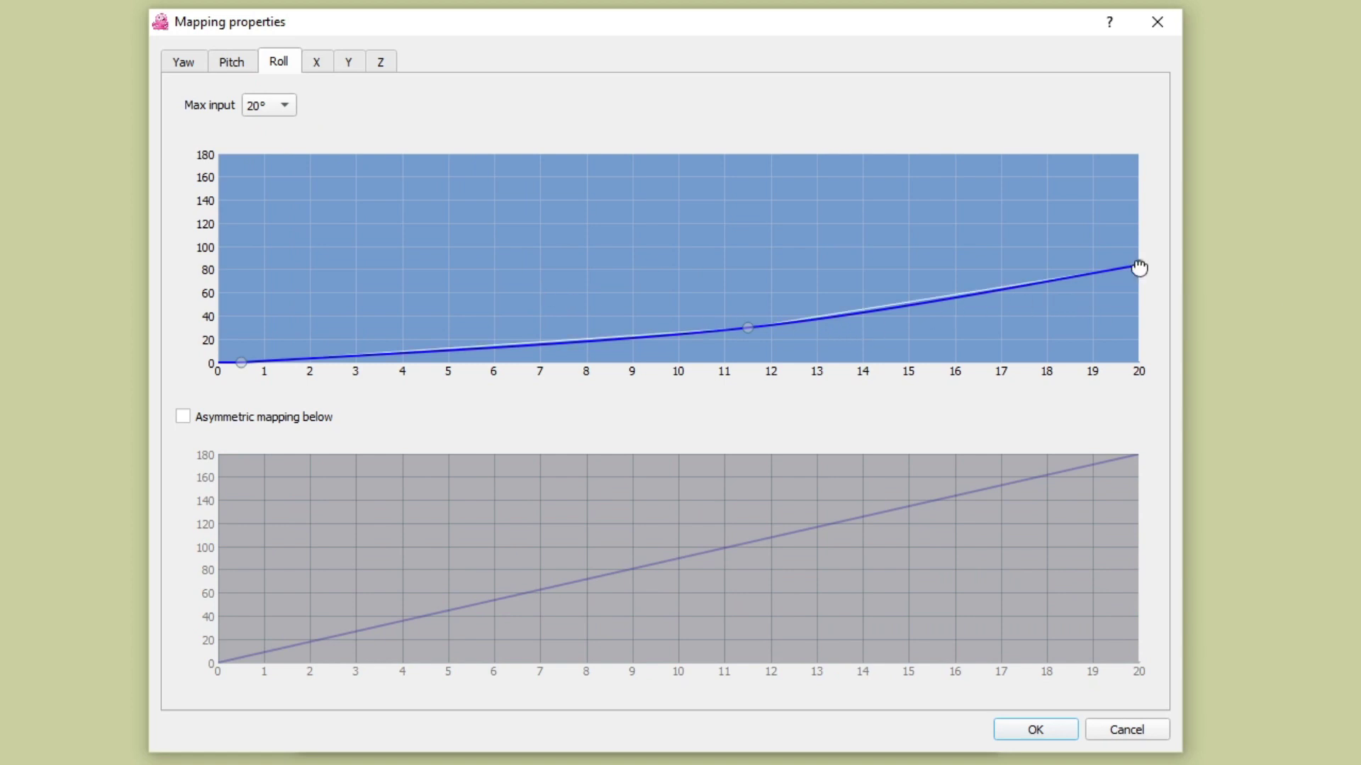
drag(1139, 265, 1139, 343)
mouse_move(751, 326)
mouse_down()
mouse_move(744, 355)
mouse_move(749, 317)
mouse_up()
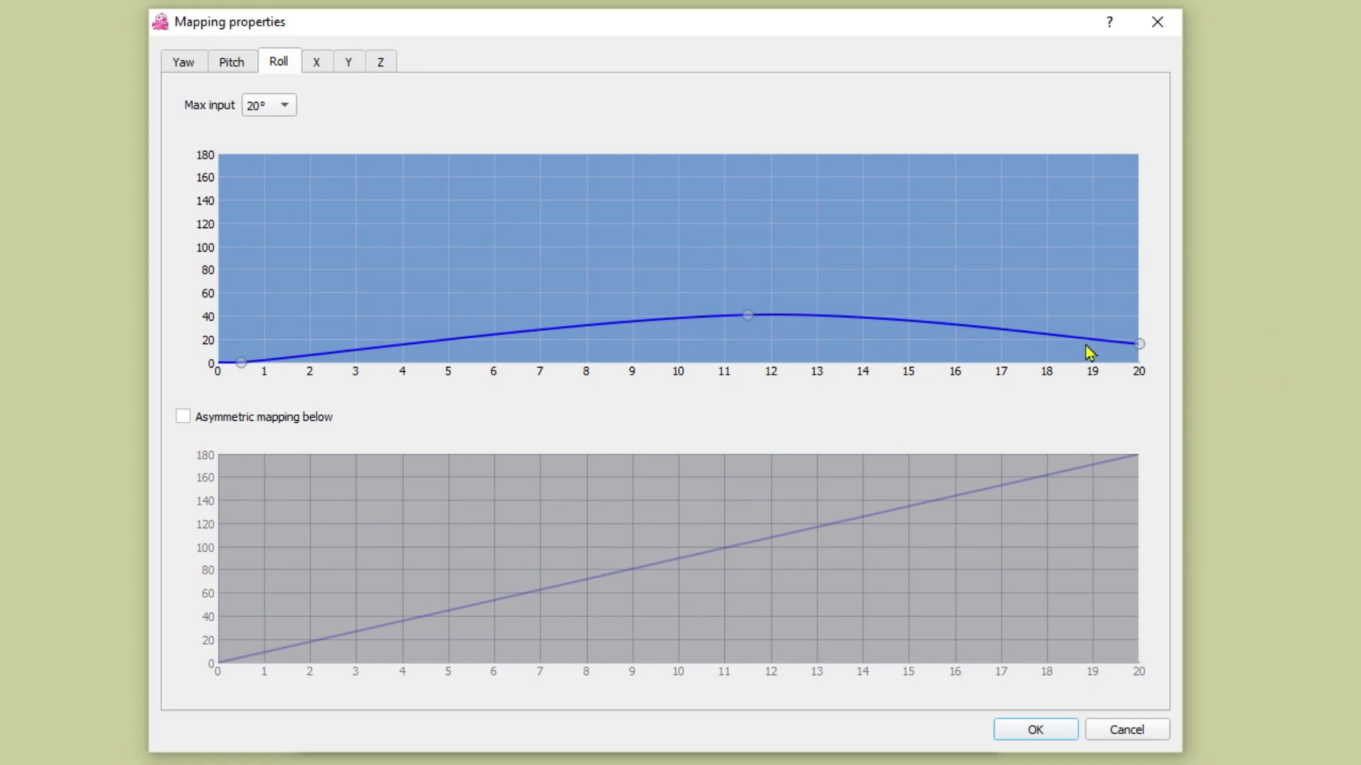
drag(1137, 342, 1138, 281)
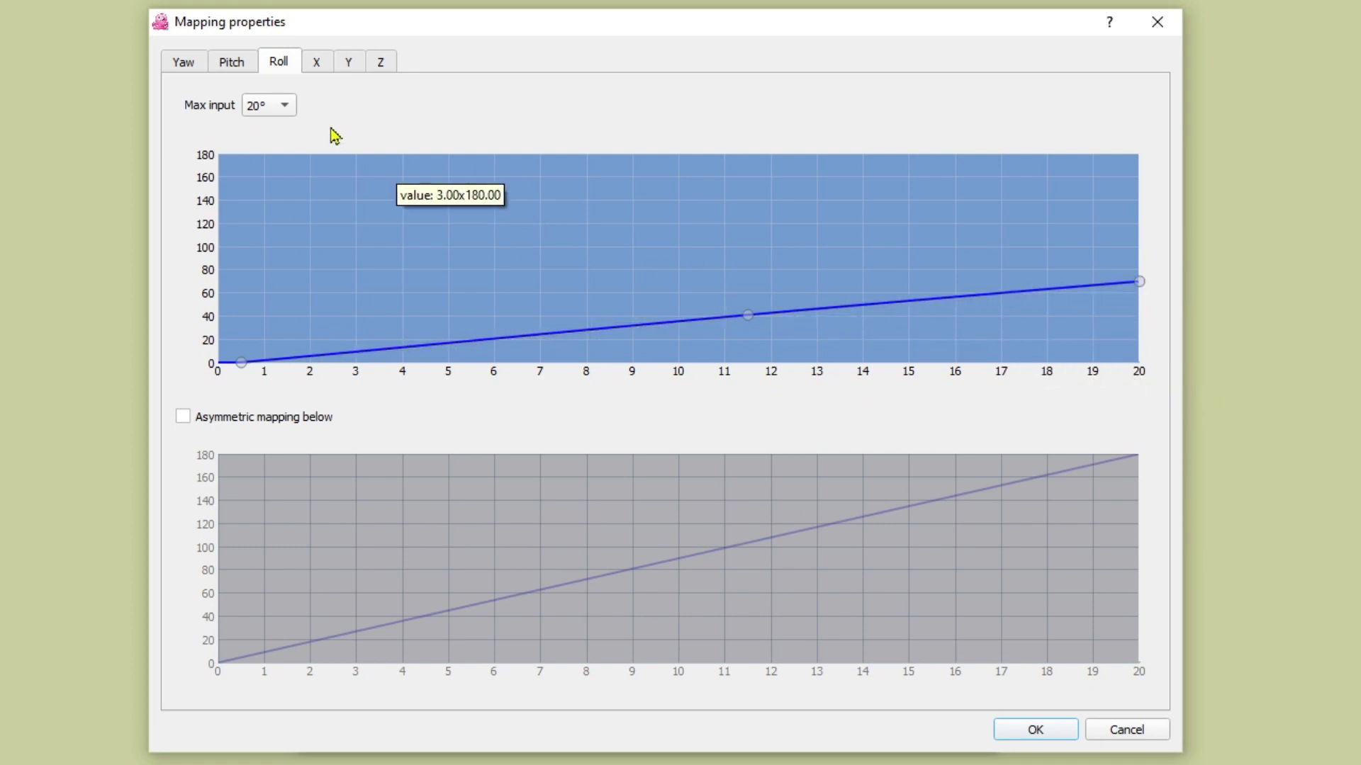
click(321, 71)
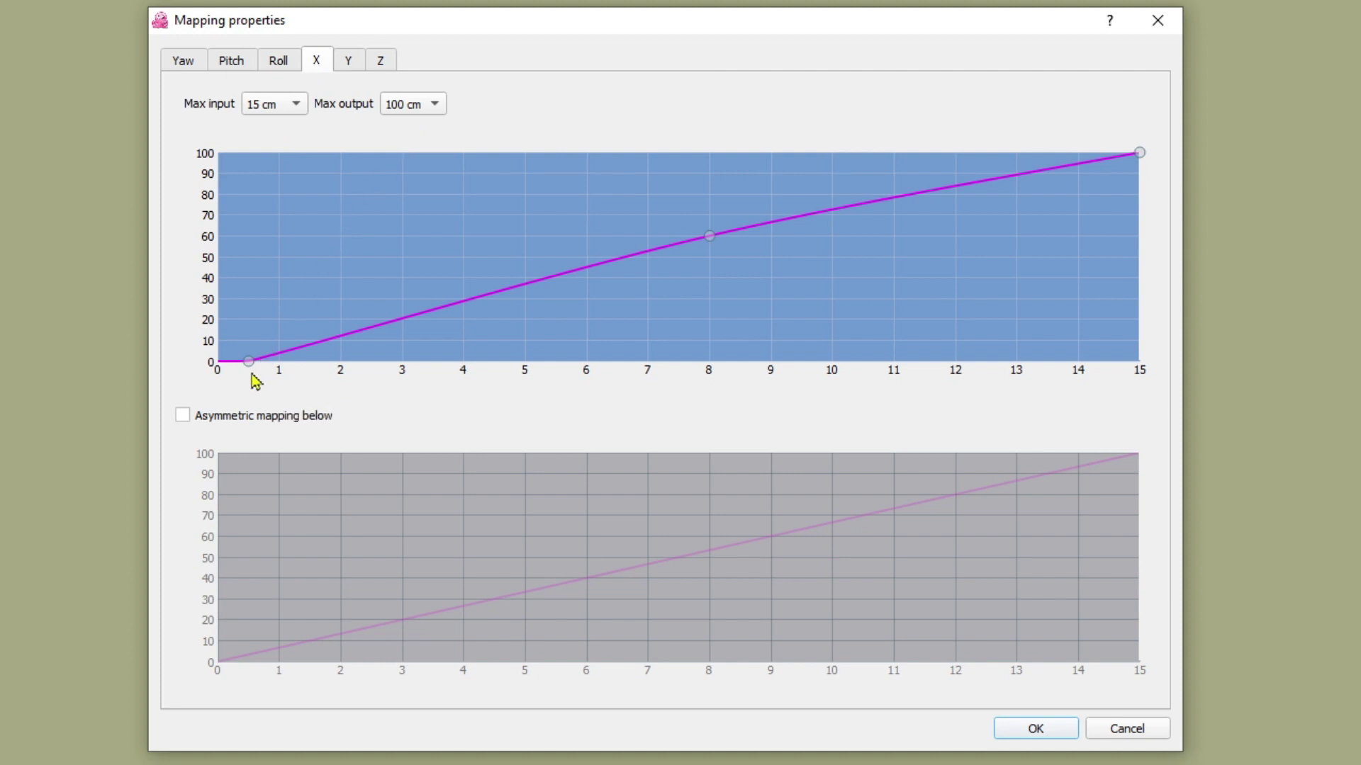
Step: Look over the Y and Z position curves
mouse_move(250, 362)
click(348, 63)
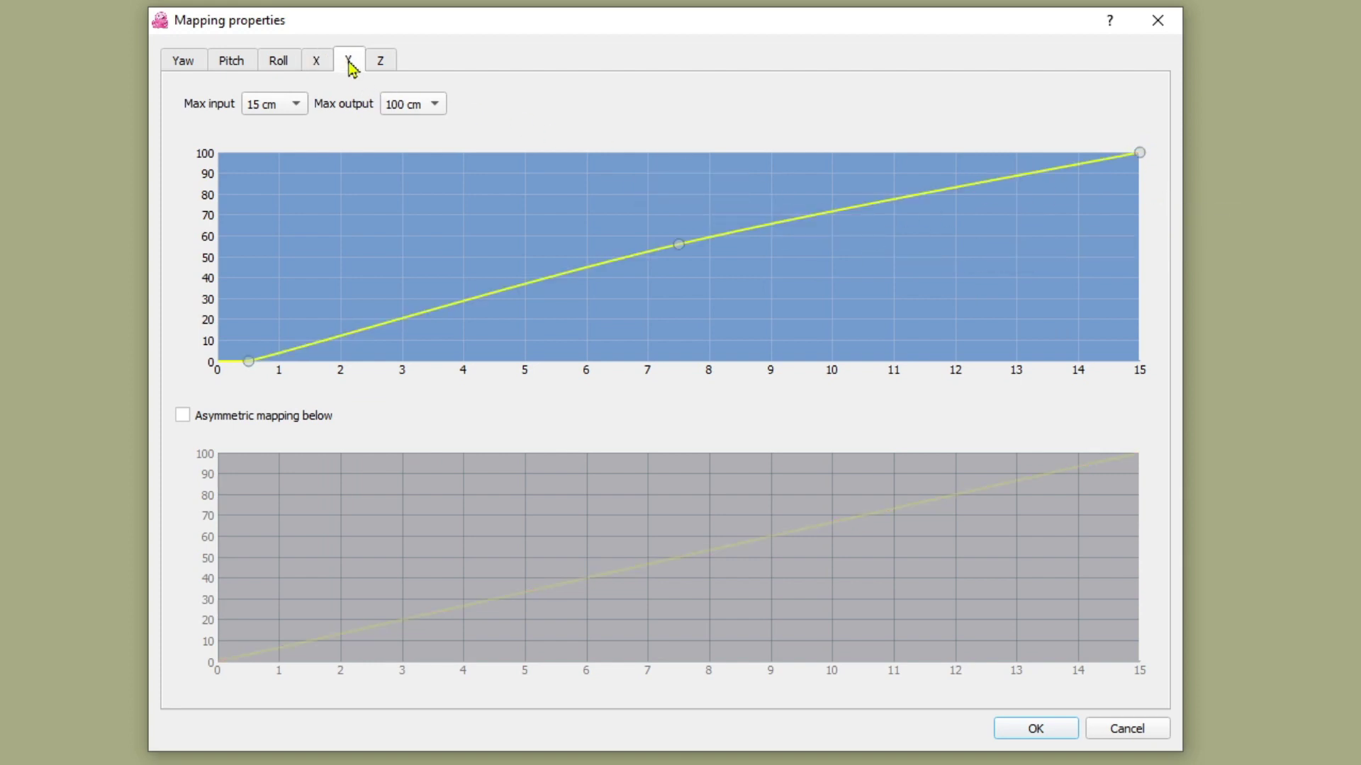
click(383, 62)
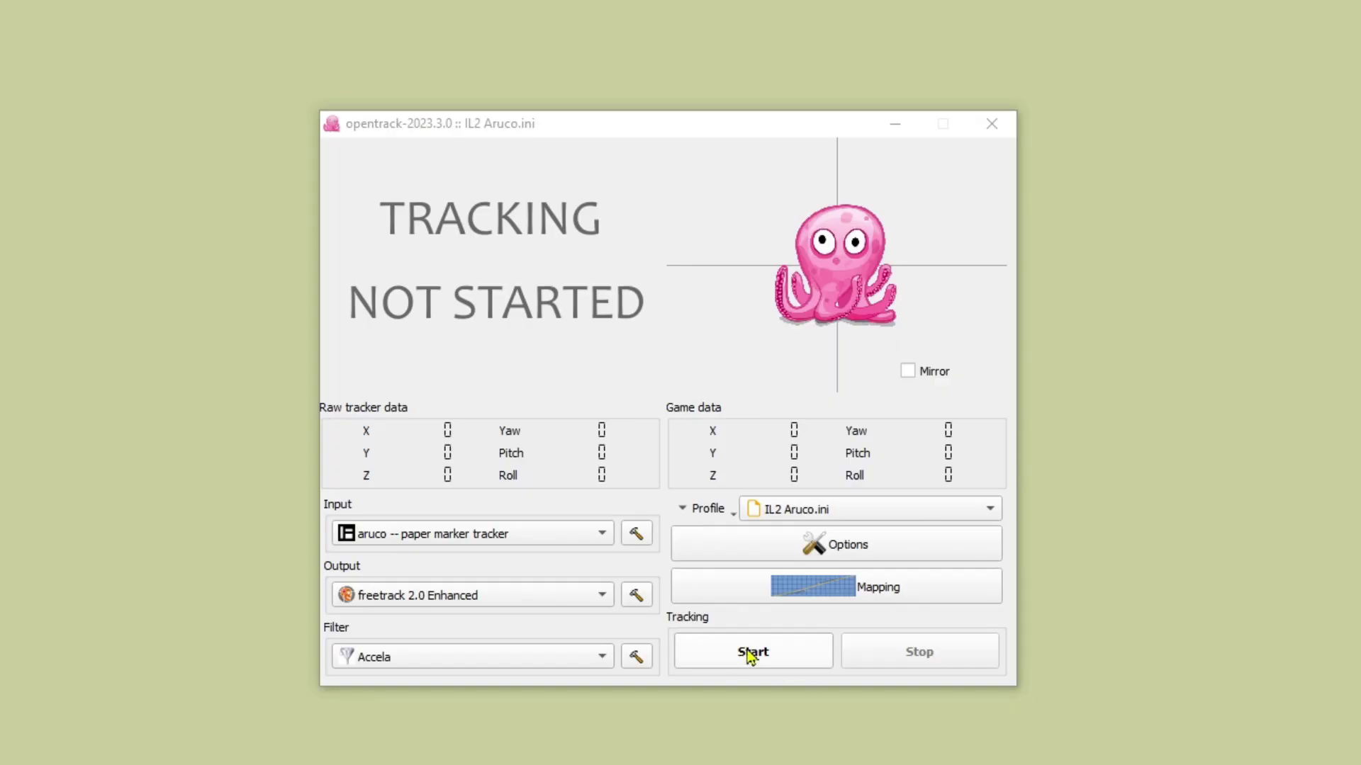
Step: Start head tracking and bring up the Aruco tracker settings
click(750, 655)
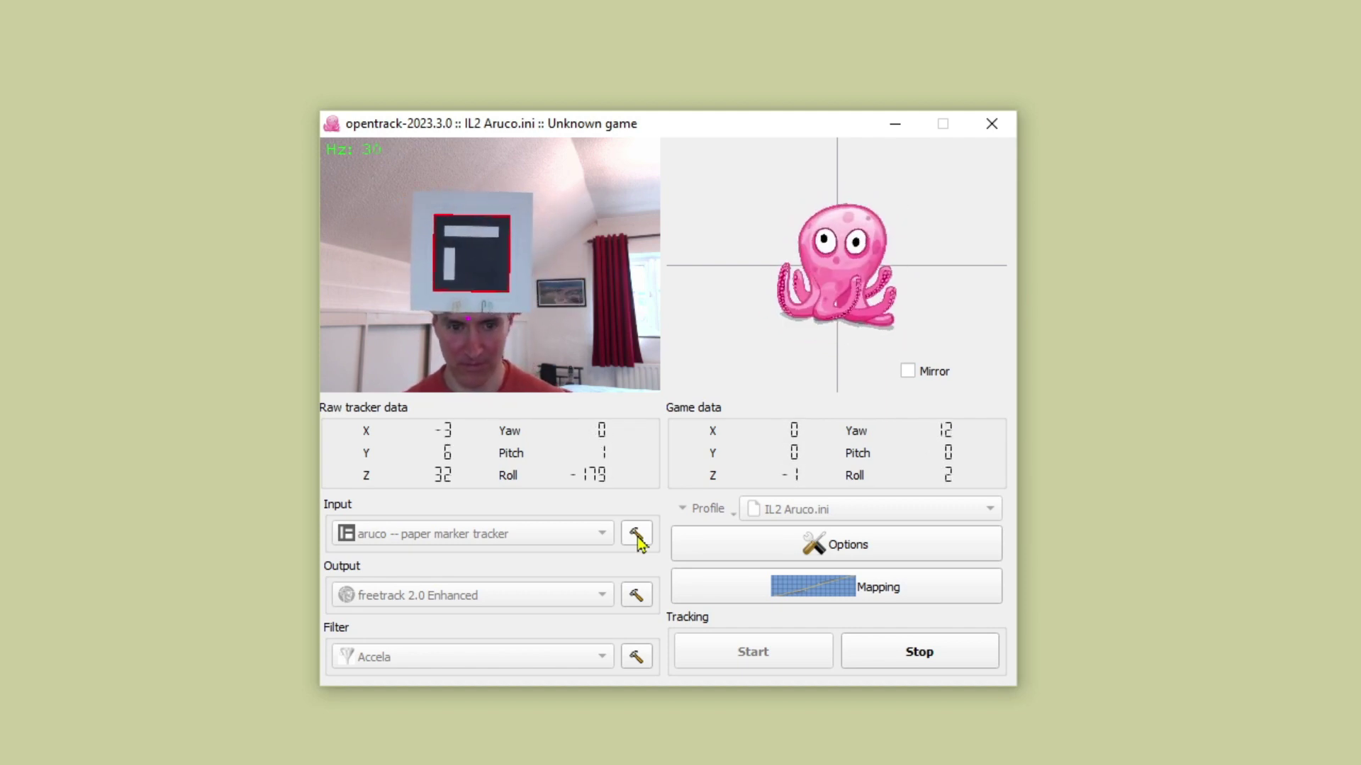
click(636, 534)
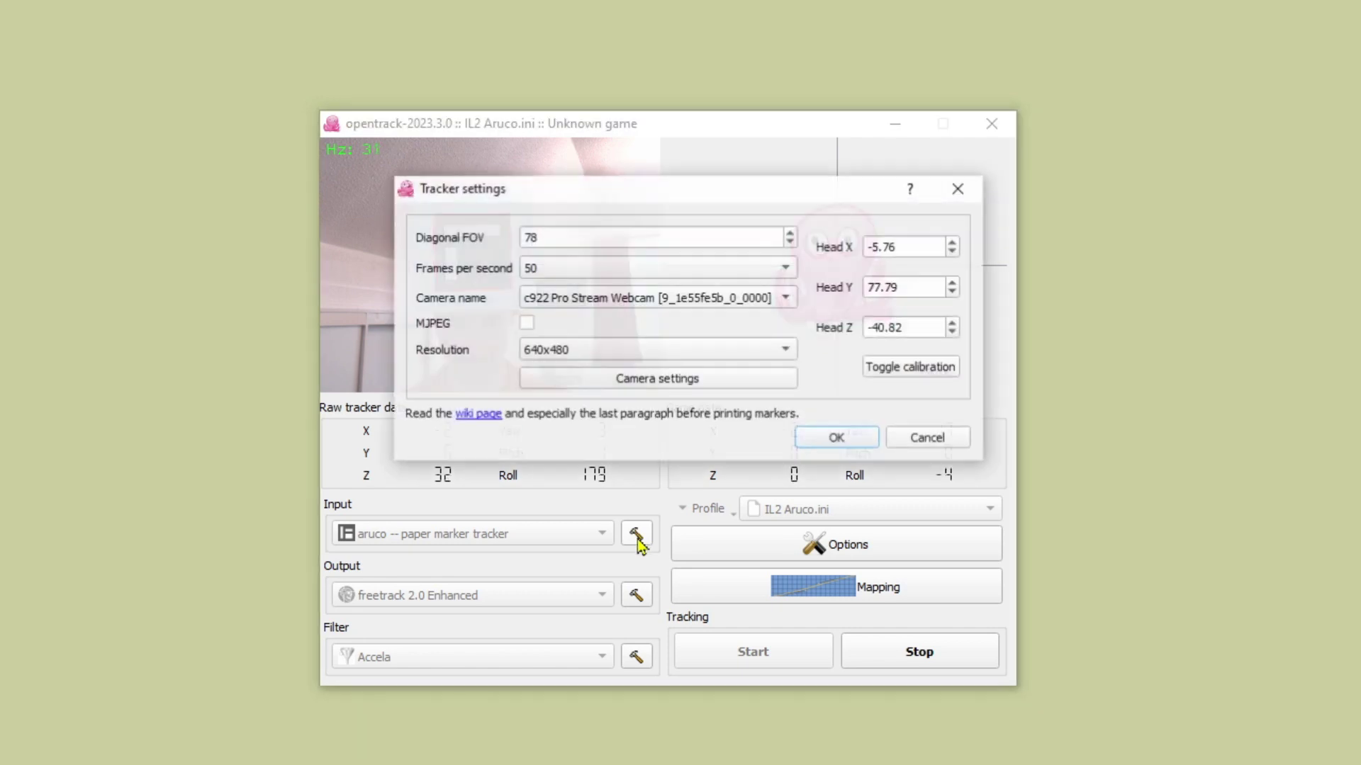
Step: Calibrate head offsets to X 0.45, Y 86.96, Z -48.26 and confirm the tracker settings
click(915, 369)
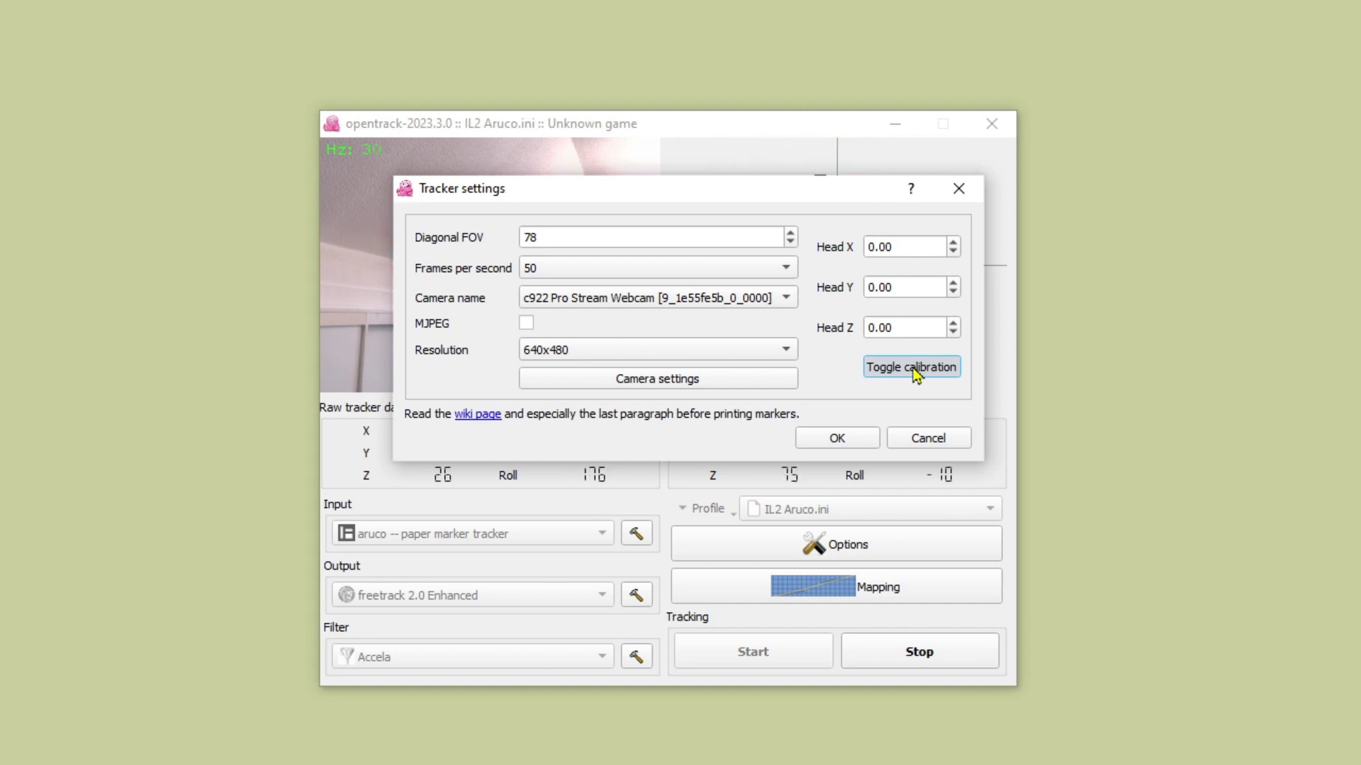
click(914, 370)
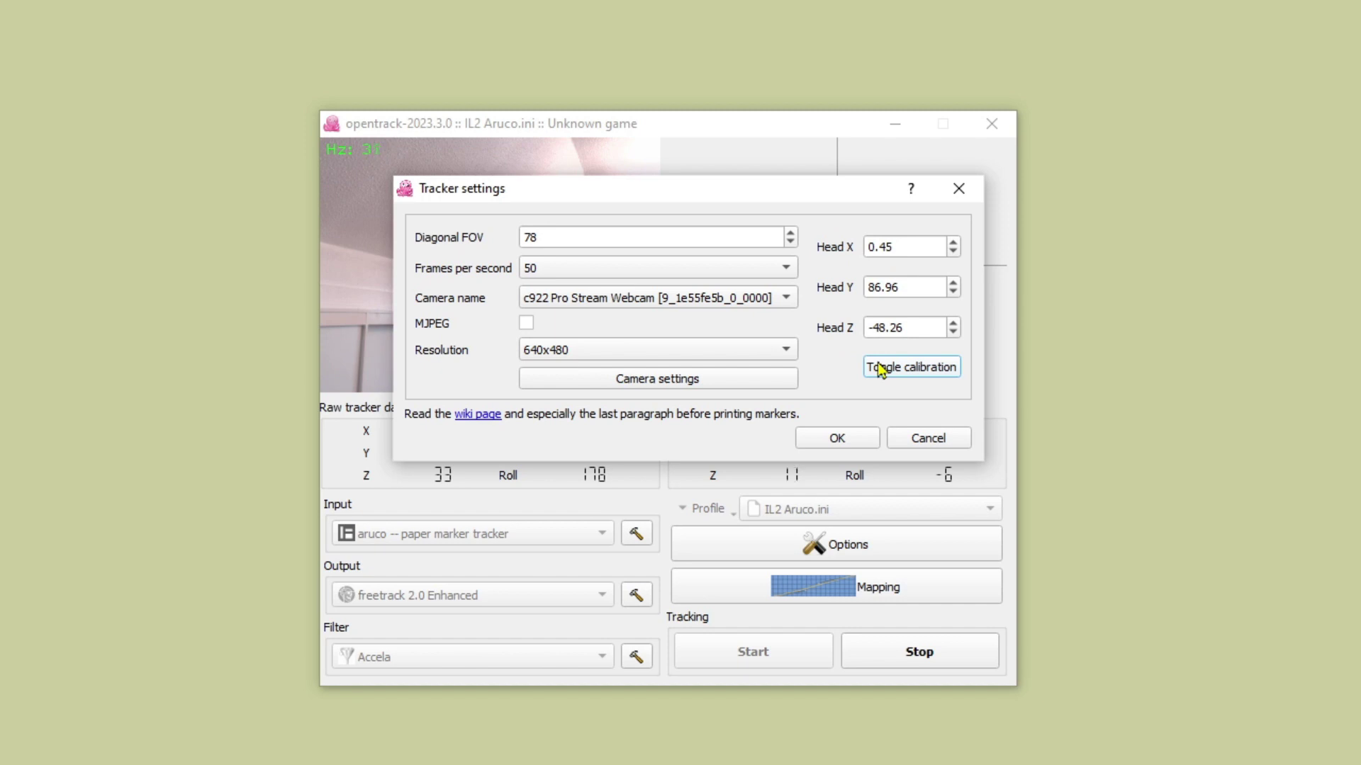
click(849, 438)
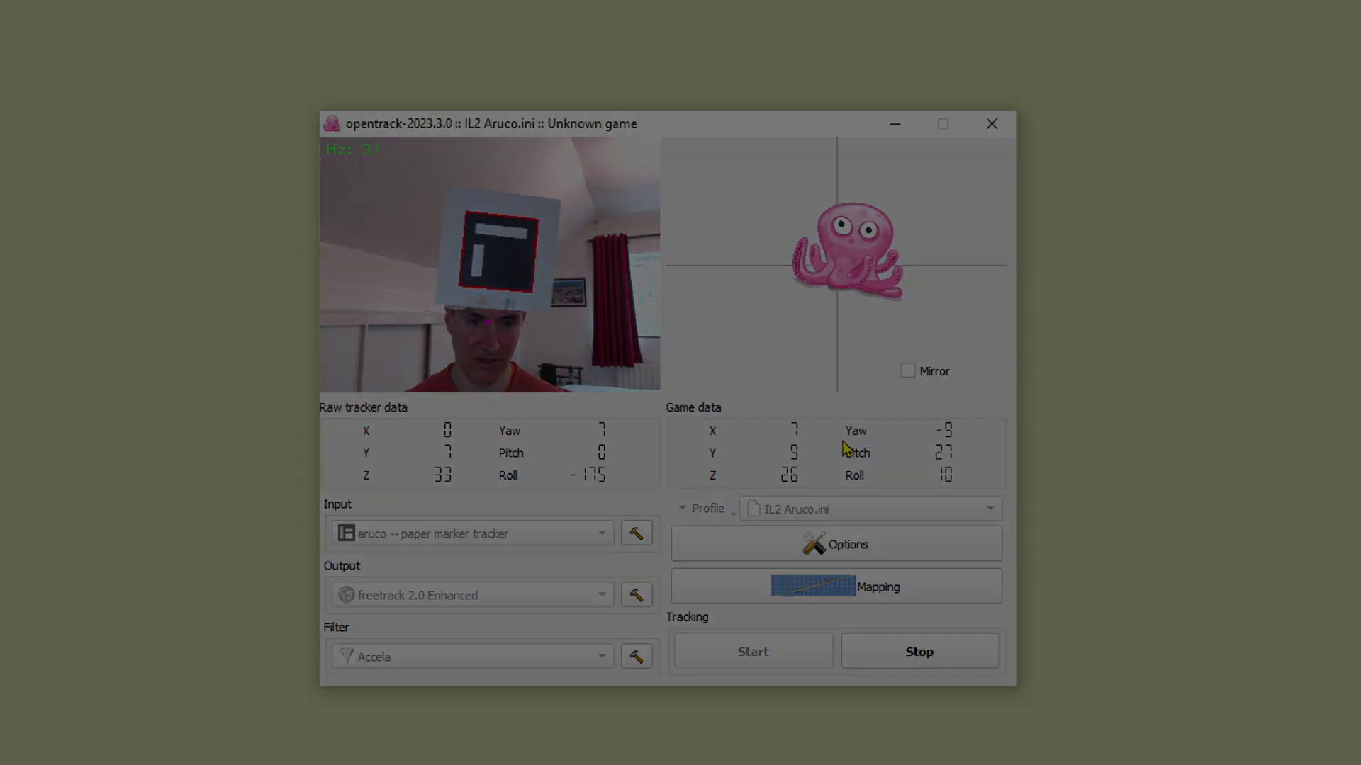